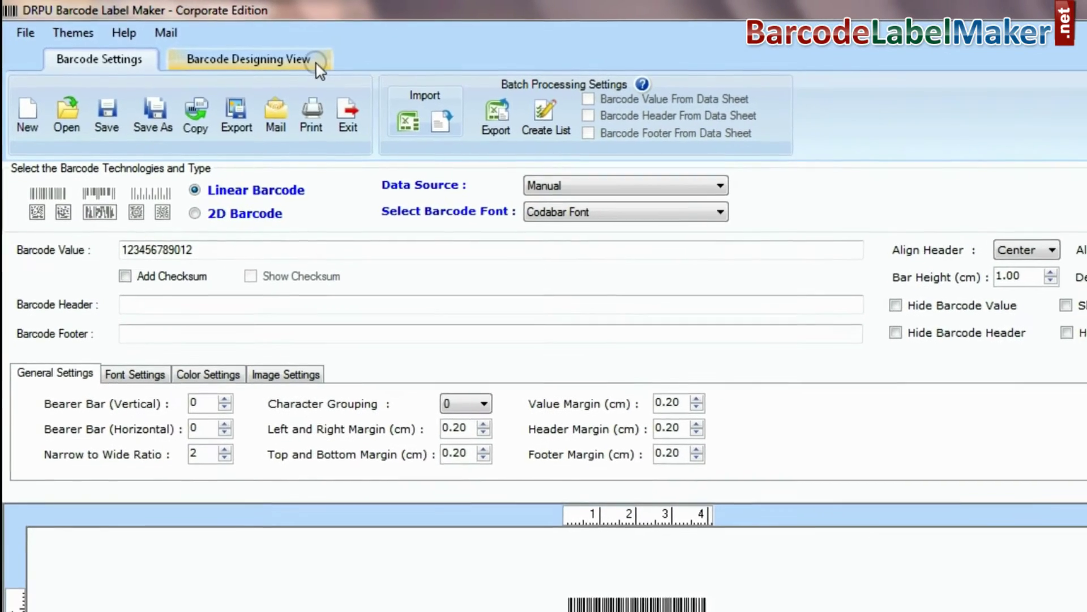
pyautogui.click(609, 218)
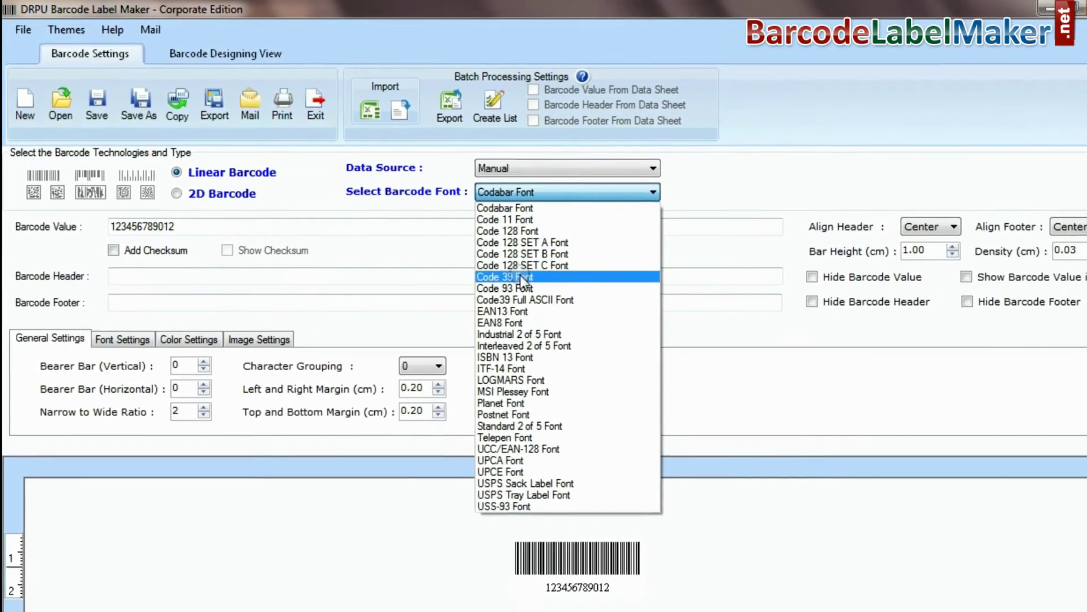
pyautogui.click(521, 283)
pyautogui.moveTo(219, 232); pyautogui.dragTo(34, 235)
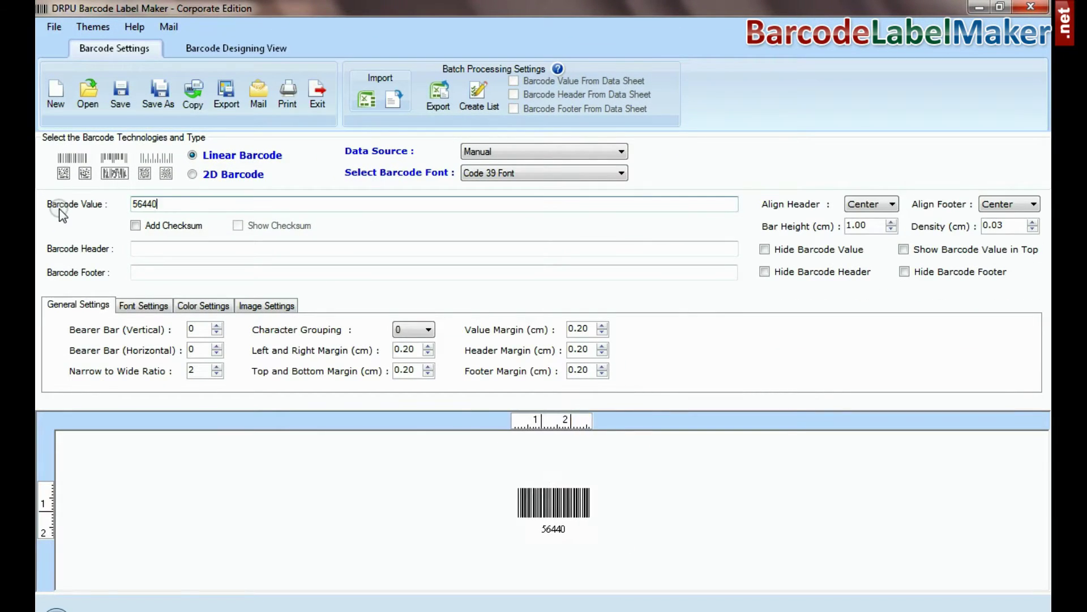
# - Add header 'Code 39 Barcode Font', footer 'Designed using DRPU Software', and raise bar height to 1.30
pyautogui.click(136, 248)
pyautogui.write('Code 39 Barcode Font')
pyautogui.press('Tab')
pyautogui.write('Designed using DRPU Software')
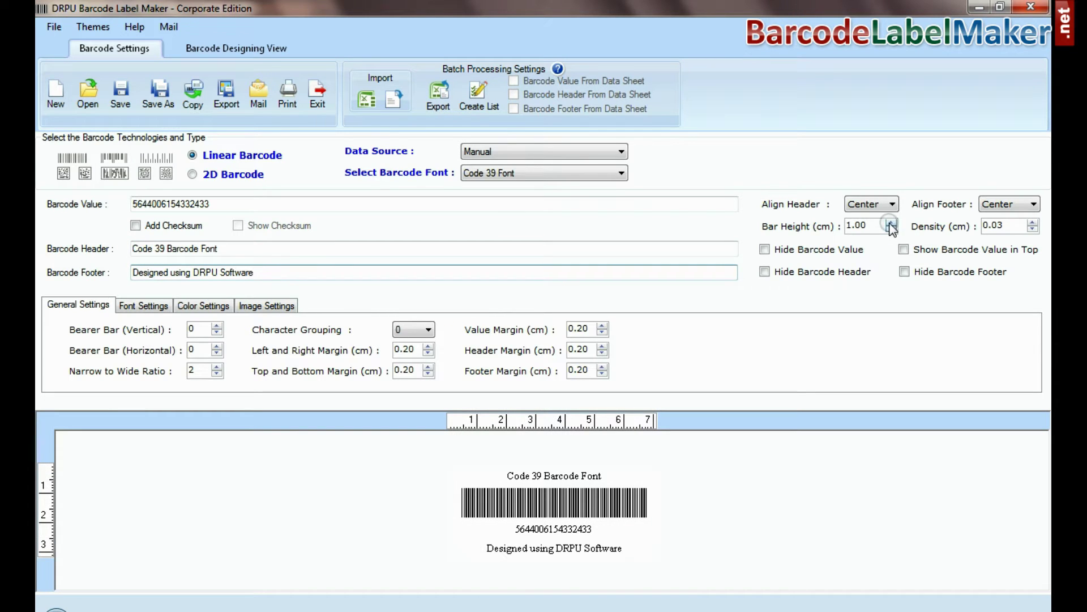
pyautogui.click(891, 222)
pyautogui.click(892, 222)
pyautogui.click(891, 223)
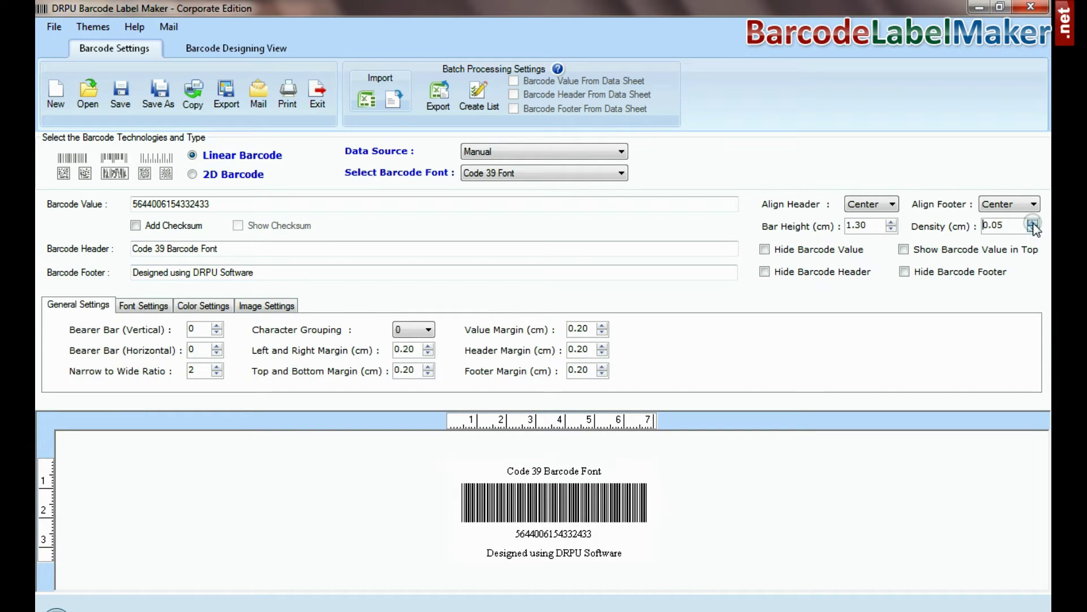
# - Set the barcode header font to Microsoft Sans Serif, Bold, size 14
pyautogui.click(161, 300)
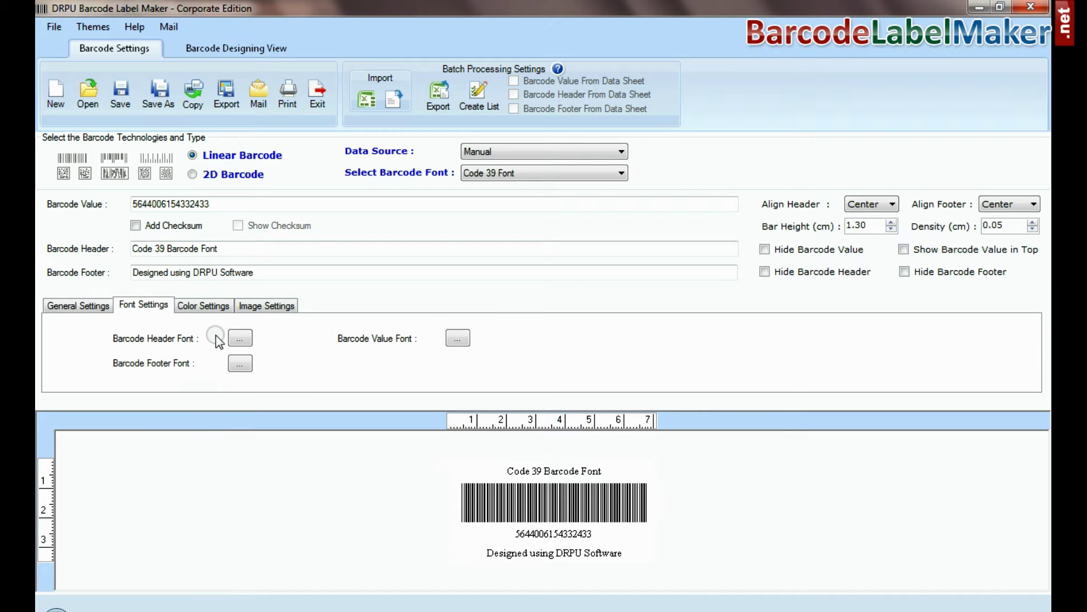
pyautogui.click(240, 338)
pyautogui.write('M')
pyautogui.click(432, 193)
pyautogui.click(540, 208)
pyautogui.click(612, 206)
pyautogui.click(673, 162)
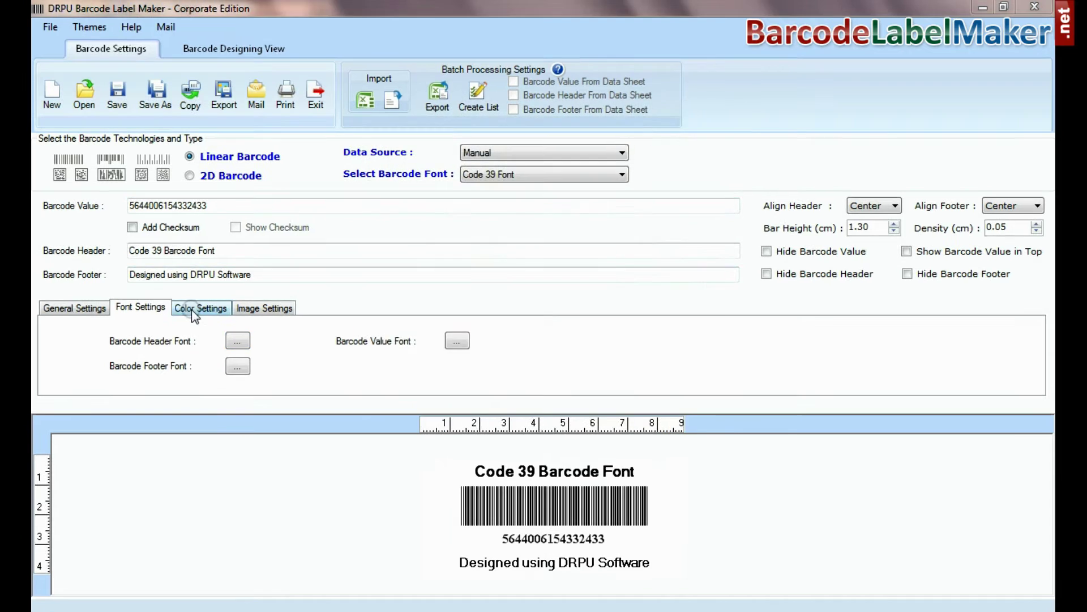
# - Check the colour settings and leave the barcode orientation at 0 degrees after trying 90
pyautogui.click(196, 306)
pyautogui.click(216, 335)
pyautogui.press('Return')
pyautogui.click(265, 307)
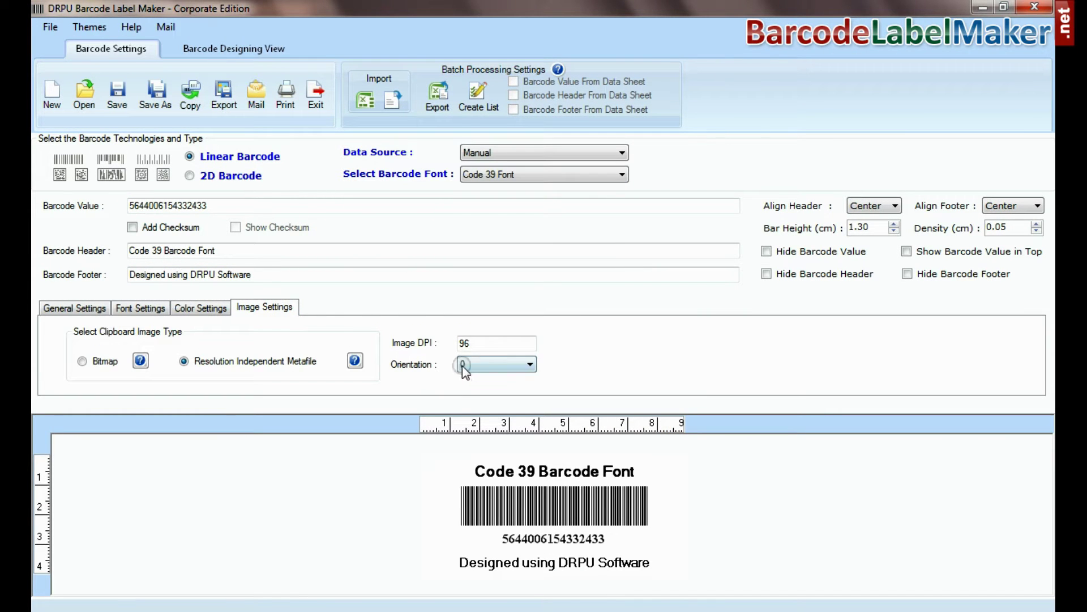
pyautogui.click(470, 364)
pyautogui.click(467, 388)
pyautogui.click(470, 363)
pyautogui.click(469, 377)
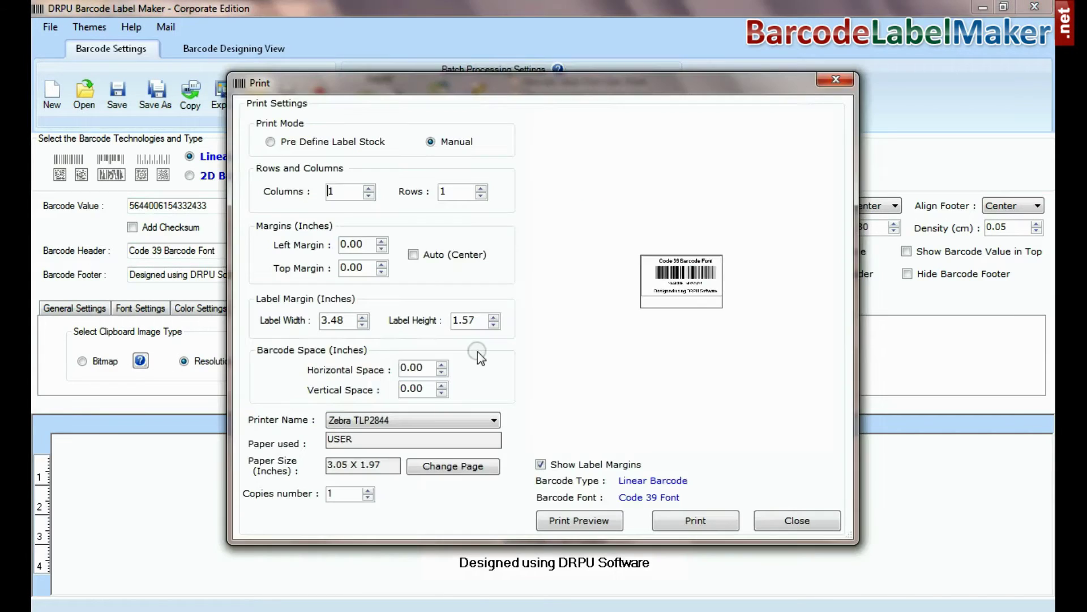
pyautogui.click(417, 255)
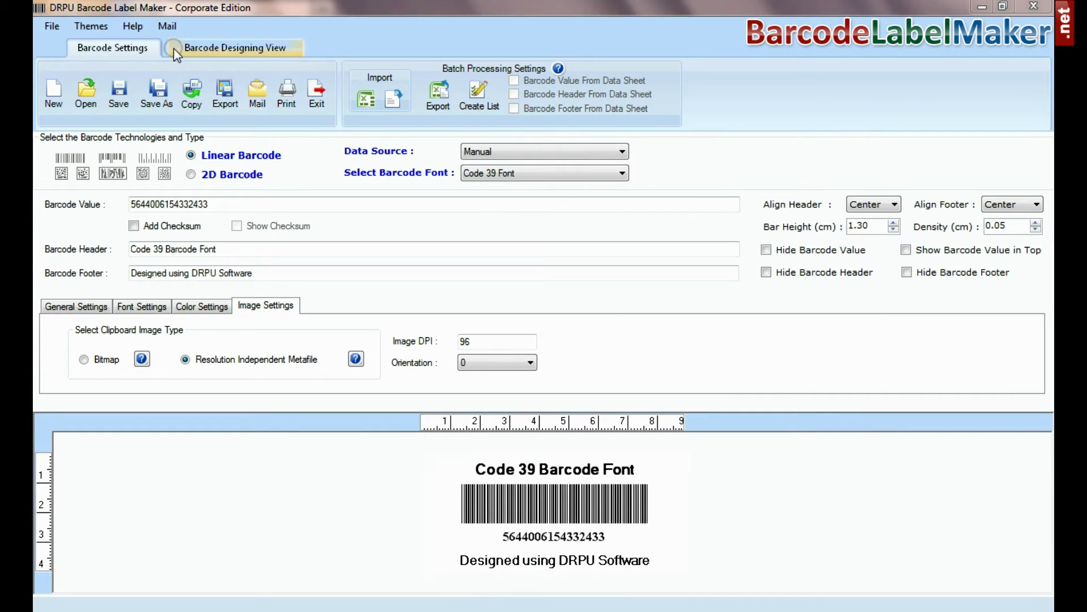
# - Make the design card a Round Rectangle 100.01 mm wide and 44.15 mm tall
pyautogui.click(250, 48)
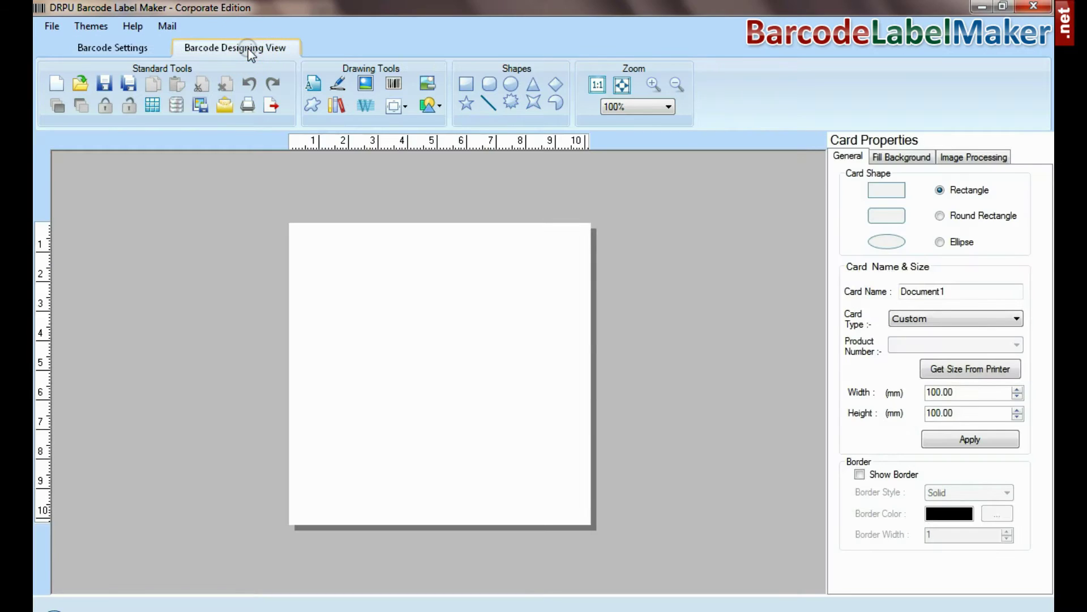
pyautogui.click(940, 216)
pyautogui.moveTo(954, 392); pyautogui.dragTo(874, 393)
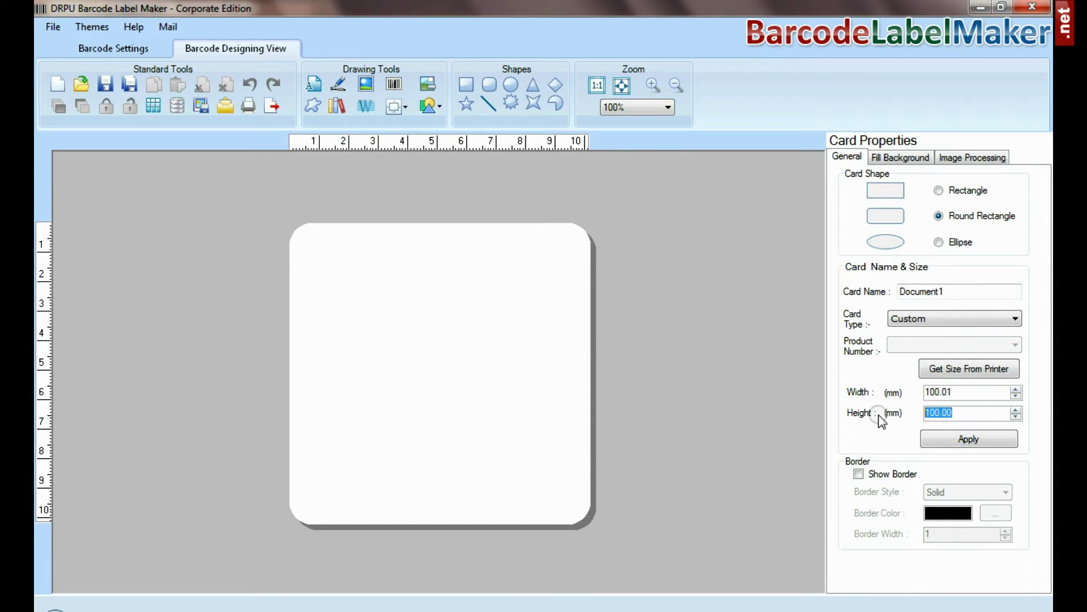
pyautogui.click(942, 441)
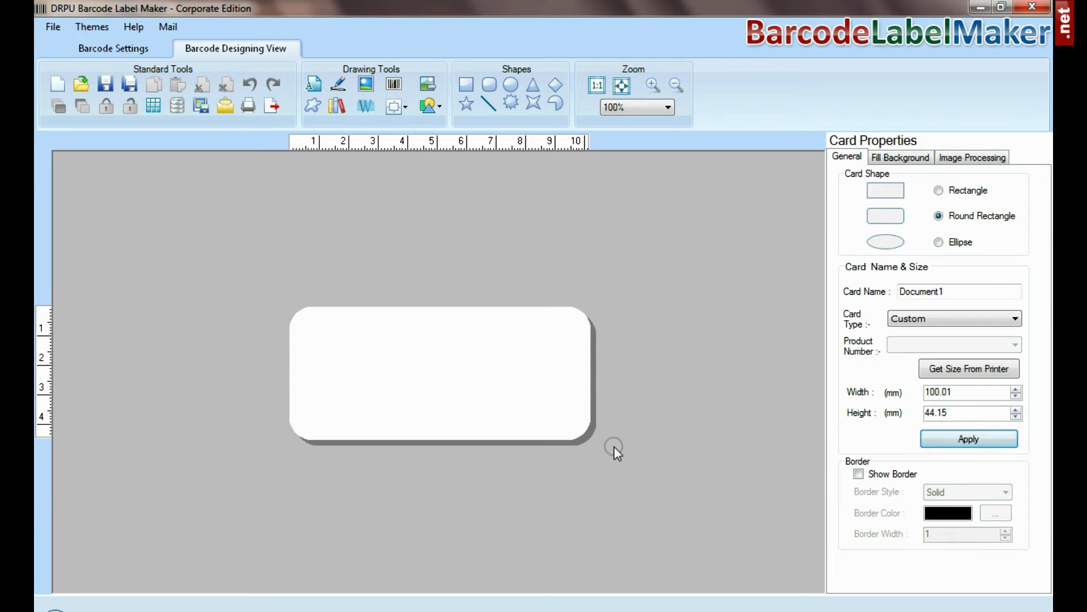
pyautogui.click(393, 84)
pyautogui.click(430, 363)
pyautogui.doubleClick(431, 363)
pyautogui.click(601, 92)
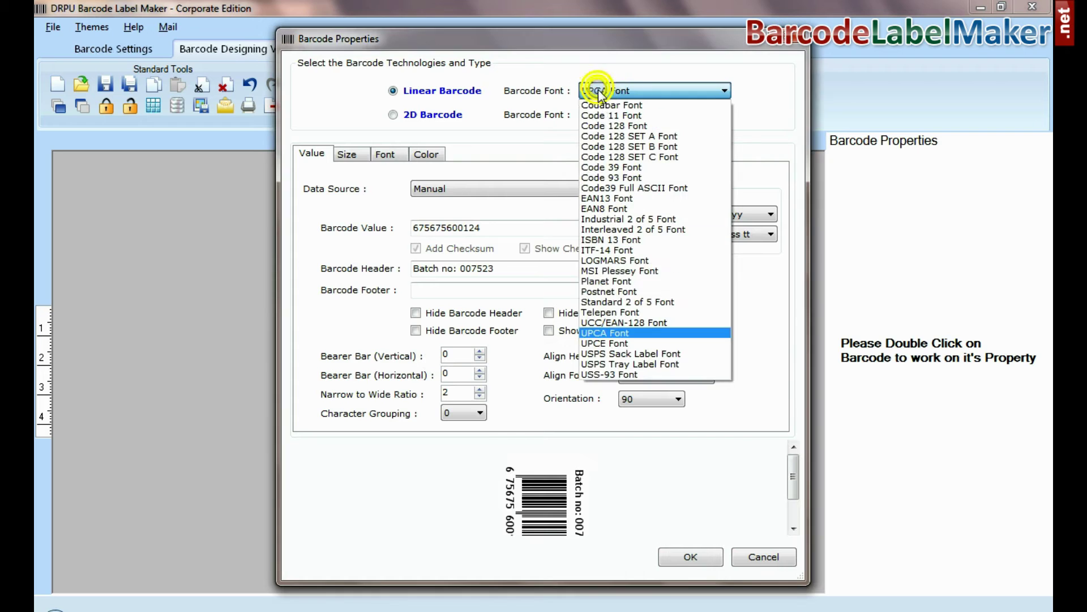
pyautogui.click(616, 333)
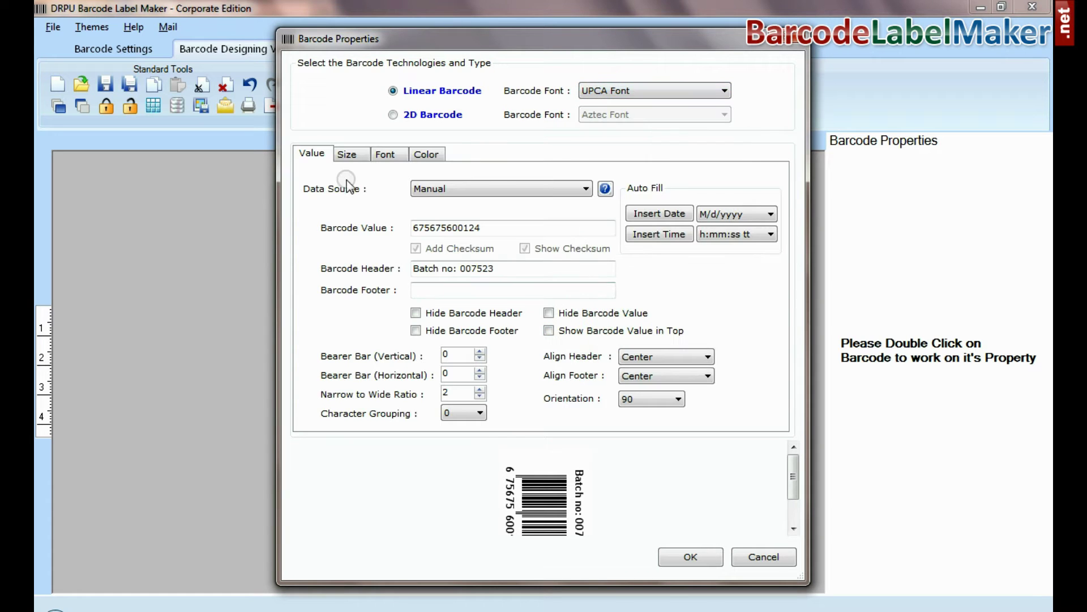
pyautogui.click(486, 229)
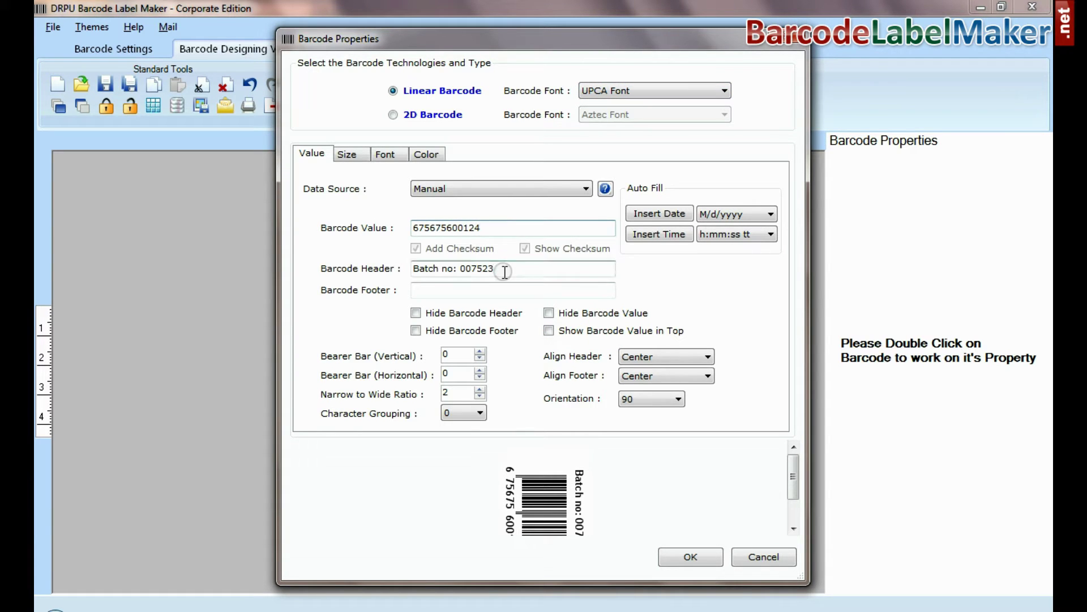
pyautogui.click(494, 292)
pyautogui.click(637, 399)
pyautogui.click(540, 405)
# - Give the UPCA barcode 1.5 cm bars, review its text font and header colour, and apply
pyautogui.click(348, 159)
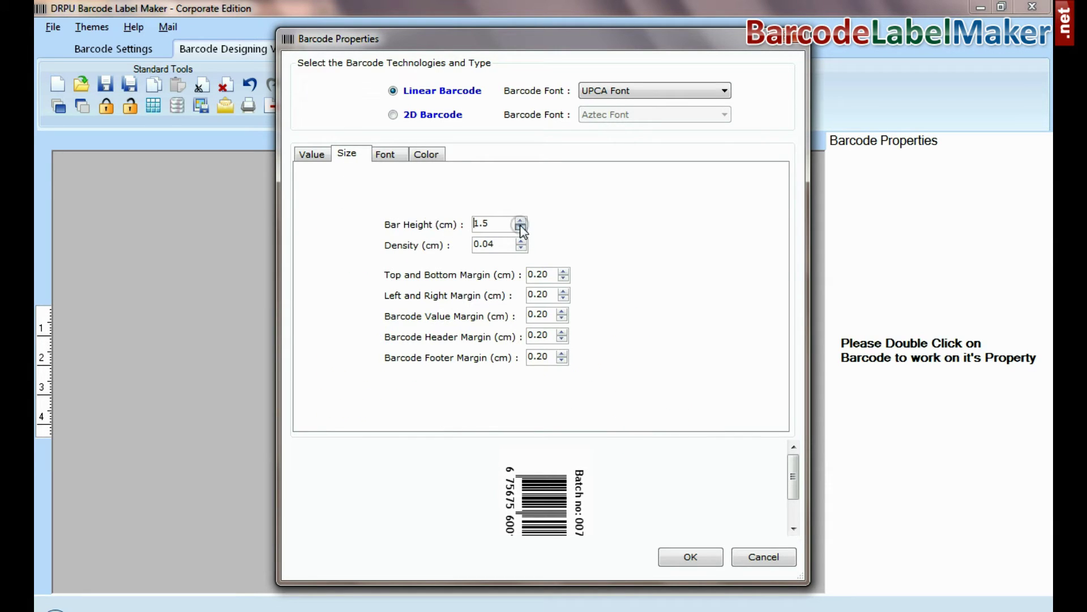
pyautogui.click(388, 164)
pyautogui.click(478, 259)
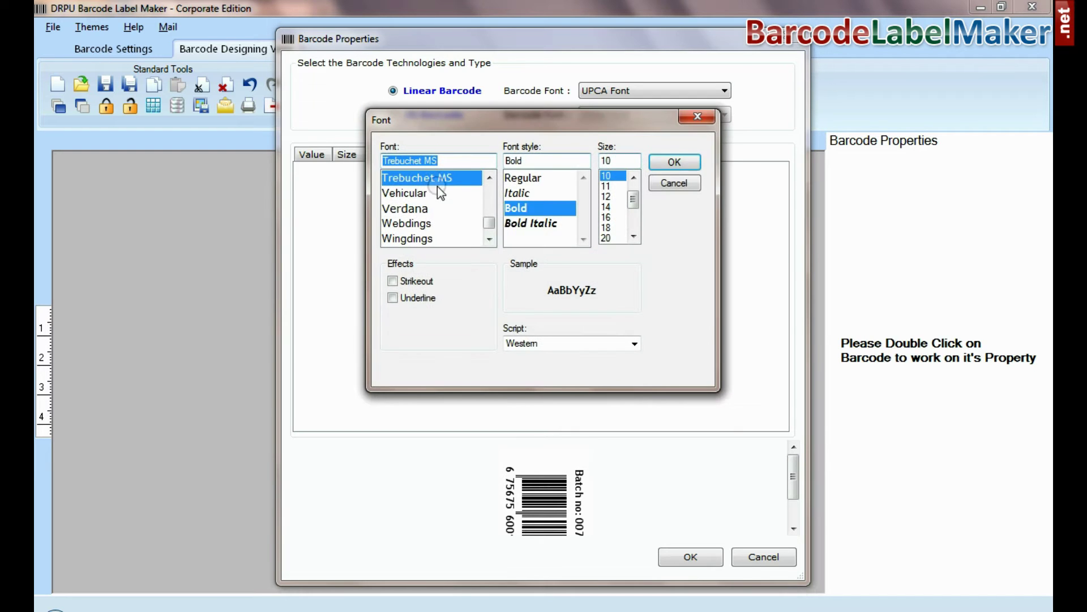
pyautogui.click(674, 162)
pyautogui.click(426, 154)
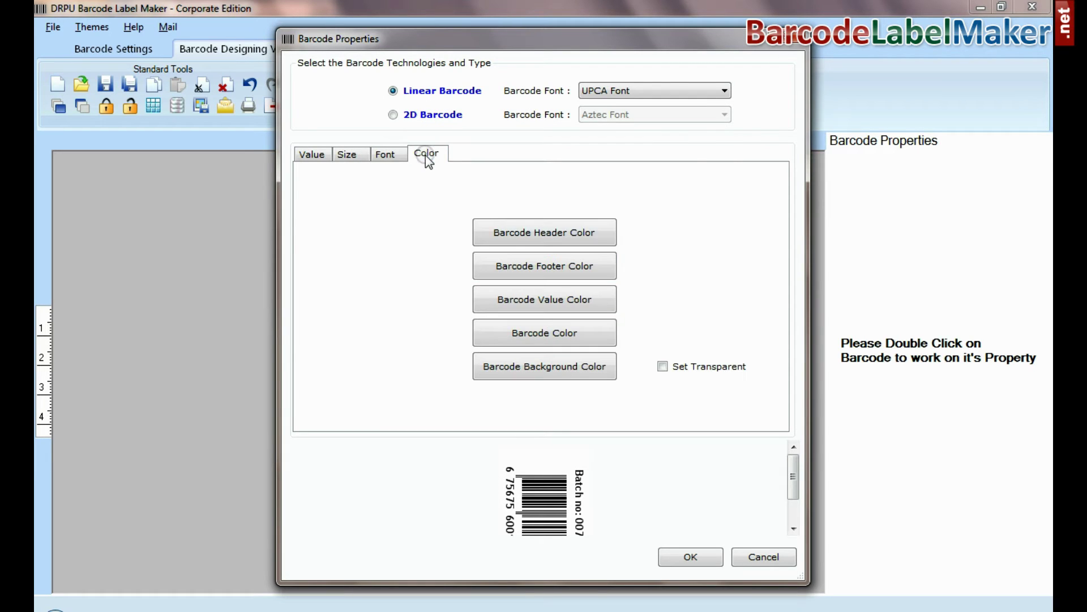
pyautogui.click(574, 239)
pyautogui.click(397, 361)
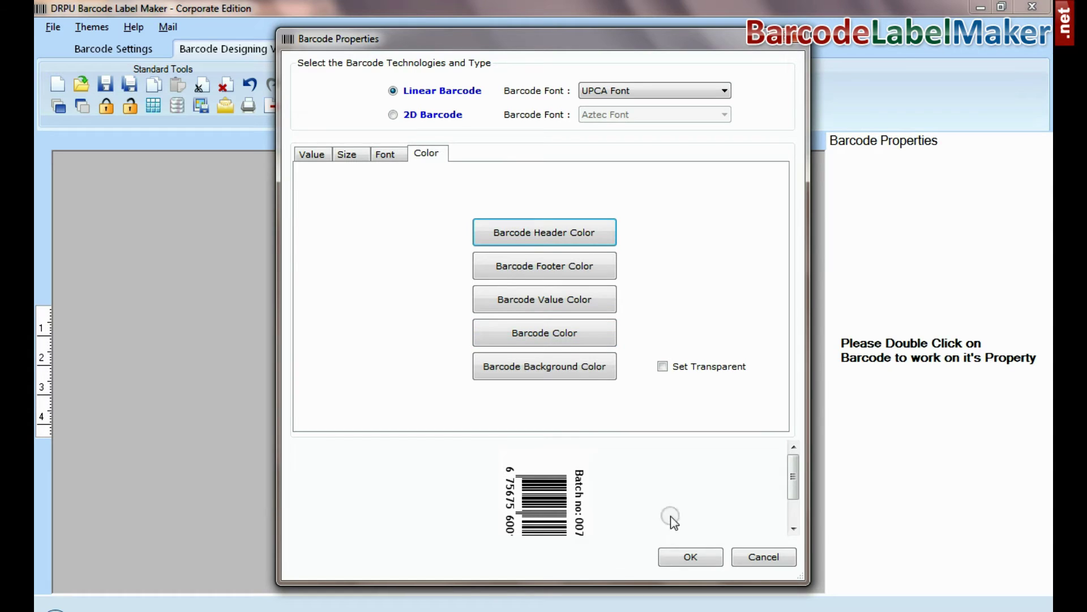
pyautogui.click(690, 558)
# - Add a text object reading 'SP' in bold 14.25-pt Microsoft Sans Serif beside the barcode
pyautogui.click(316, 85)
pyautogui.click(520, 362)
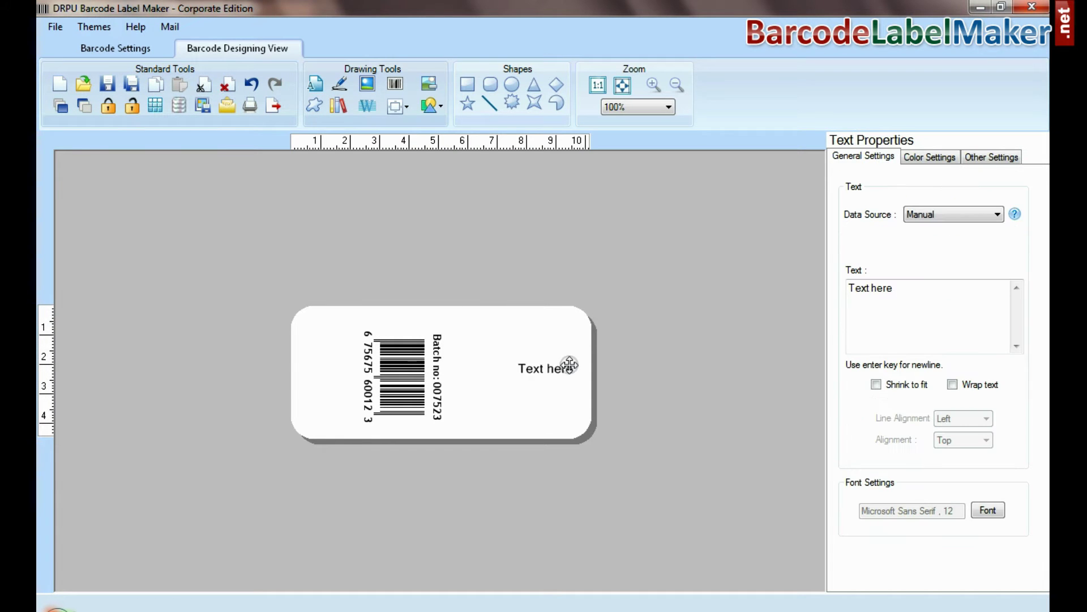
pyautogui.click(843, 290)
pyautogui.hotkey('ctrl', 'a')
pyautogui.write('SP')
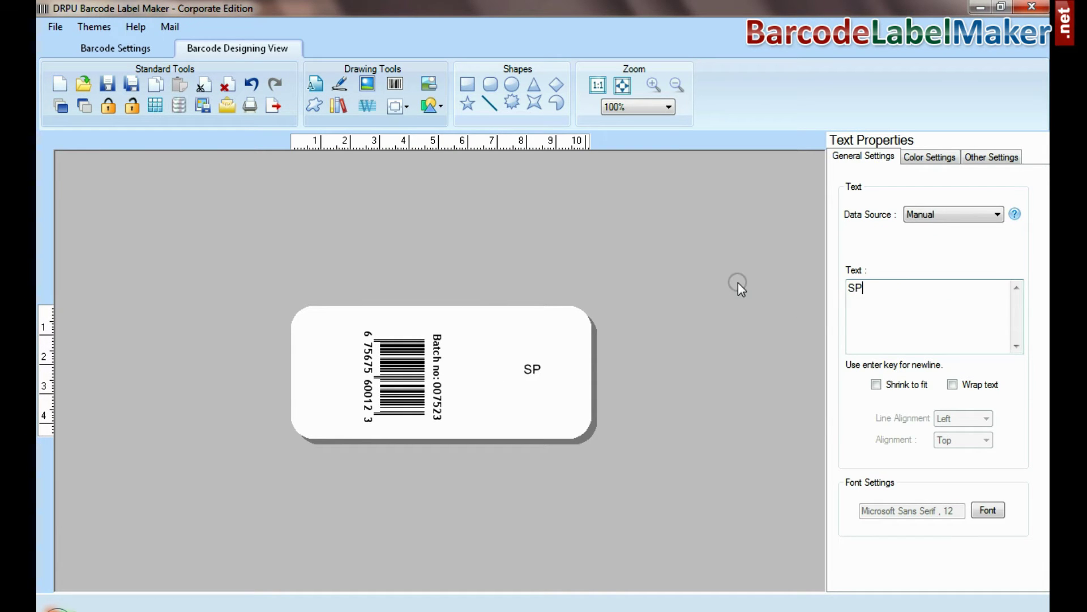
pyautogui.click(988, 511)
pyautogui.click(546, 207)
pyautogui.click(621, 180)
pyautogui.click(676, 161)
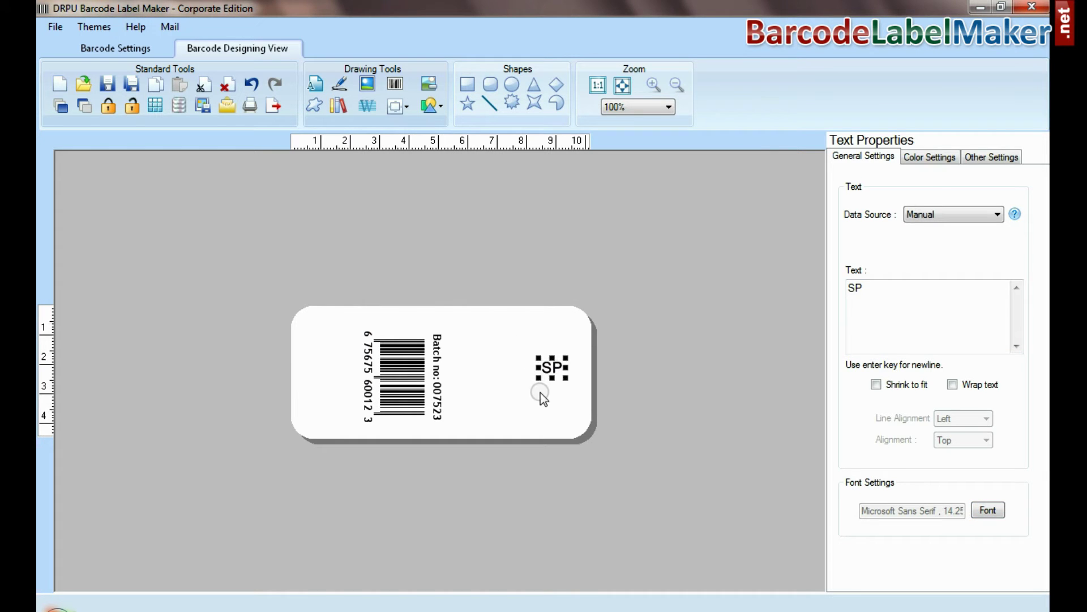
pyautogui.click(539, 395)
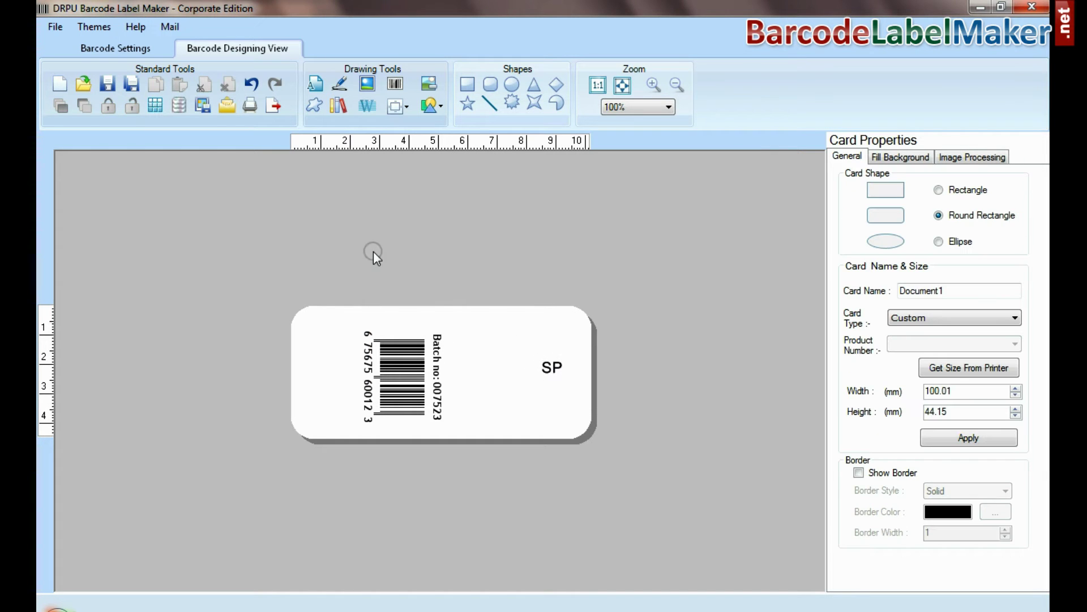
# - Try inserting a cropped picture, then close the picture window without adding it
pyautogui.click(367, 84)
pyautogui.click(568, 130)
pyautogui.click(565, 139)
pyautogui.moveTo(522, 233); pyautogui.dragTo(585, 306)
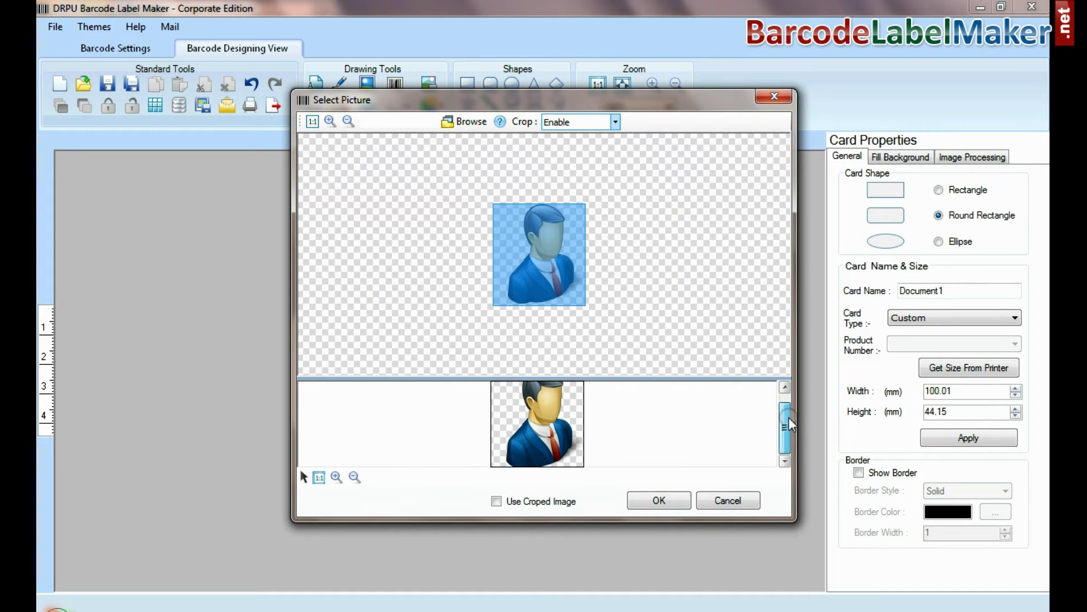
pyautogui.click(731, 501)
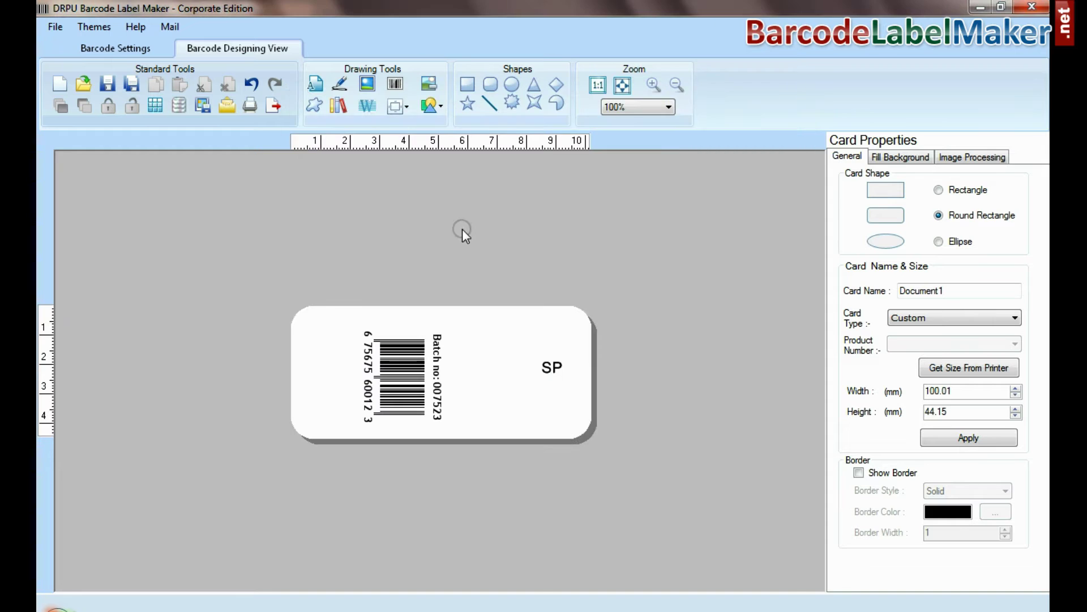
pyautogui.click(395, 86)
pyautogui.click(459, 369)
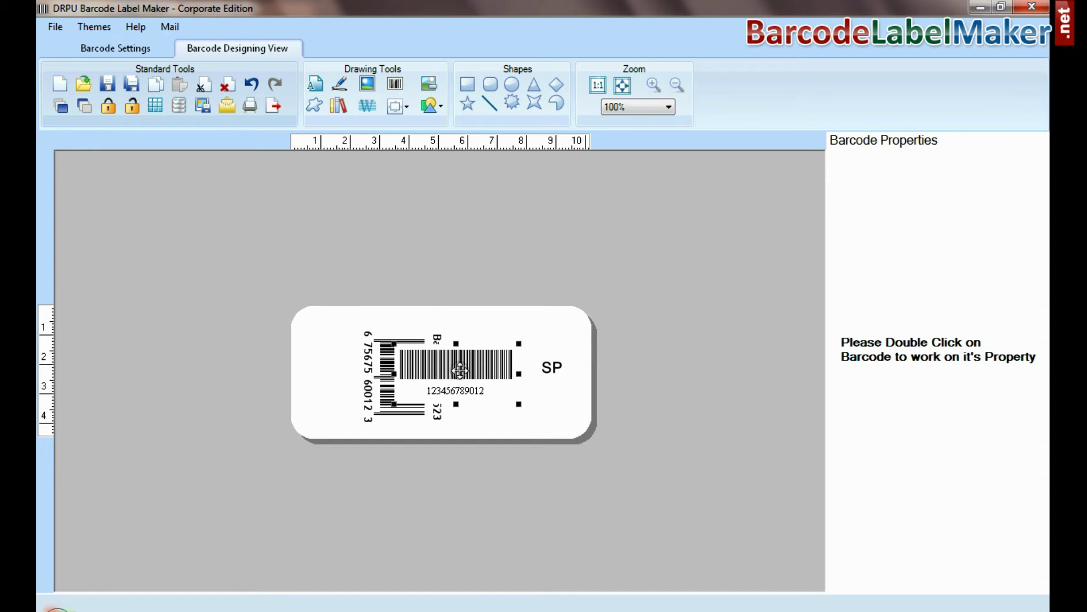
pyautogui.doubleClick(443, 369)
pyautogui.click(655, 114)
pyautogui.click(655, 298)
pyautogui.click(499, 230)
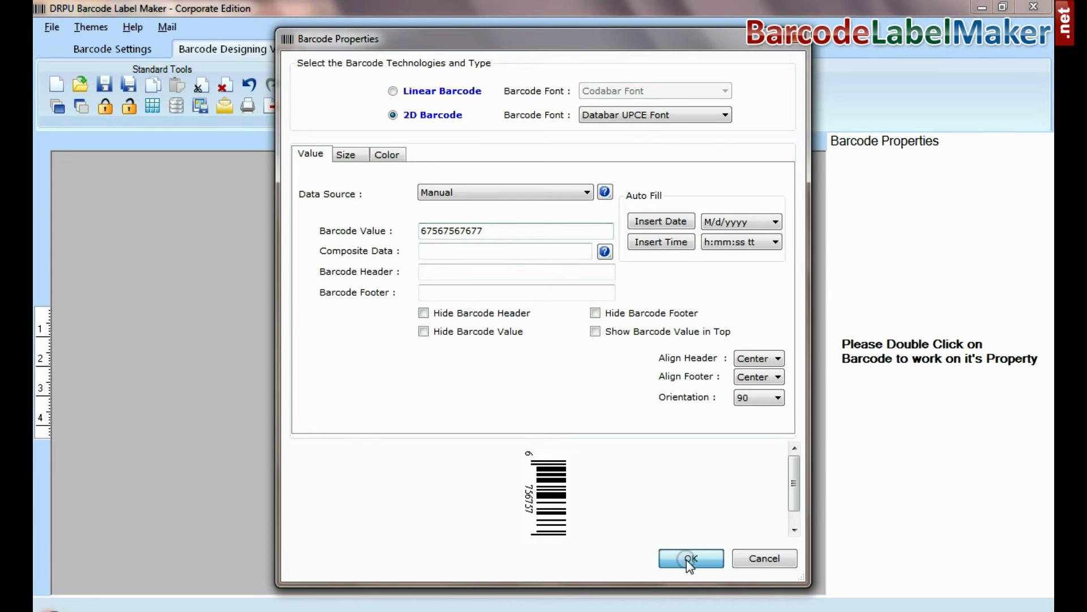
pyautogui.click(685, 557)
# - Browse the Accountant custom shapes and the image library without inserting anything
pyautogui.click(314, 106)
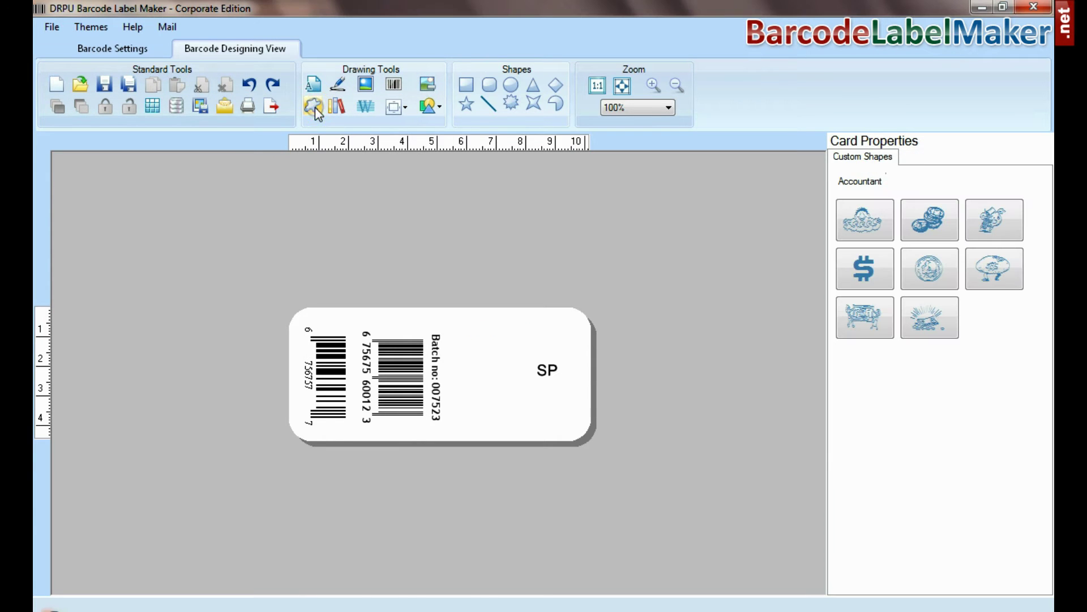
pyautogui.click(865, 189)
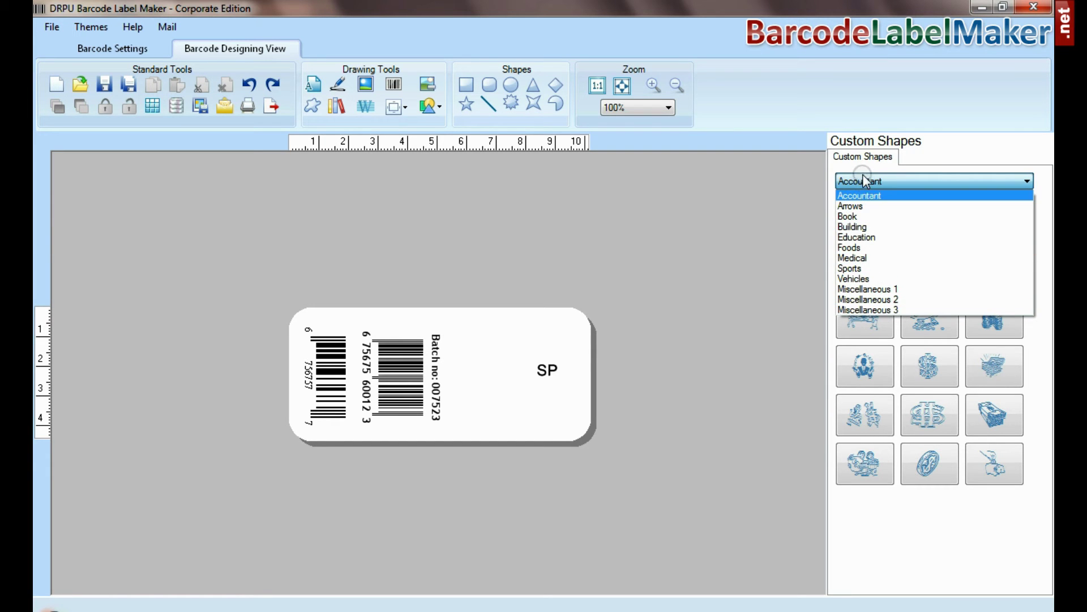
pyautogui.click(862, 175)
pyautogui.click(336, 108)
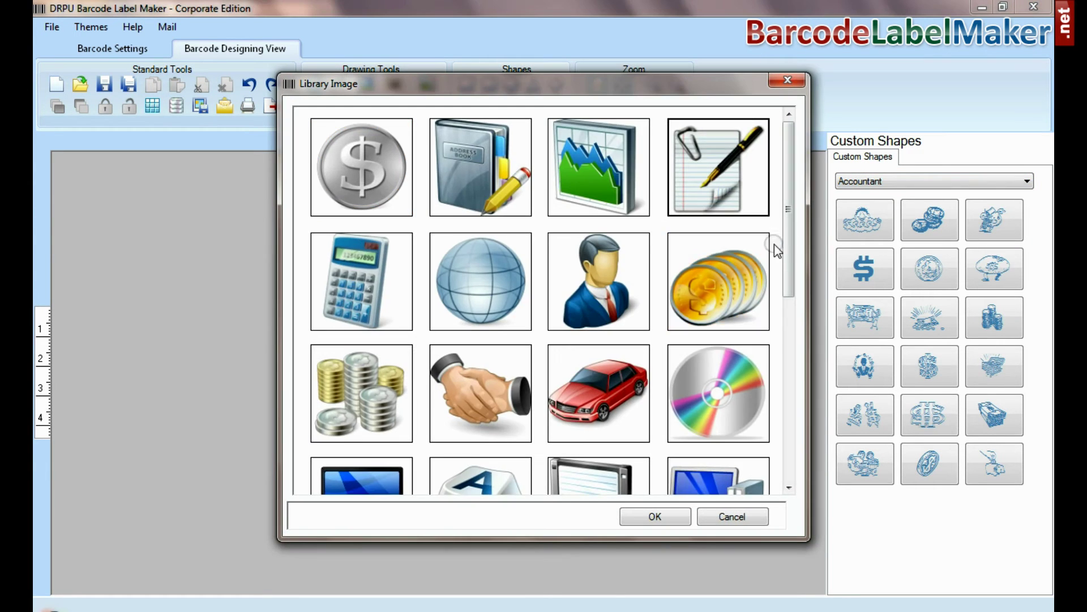
pyautogui.moveTo(787, 244)
pyautogui.mouseDown()
pyautogui.moveTo(790, 389)
pyautogui.moveTo(781, 264)
pyautogui.mouseUp()
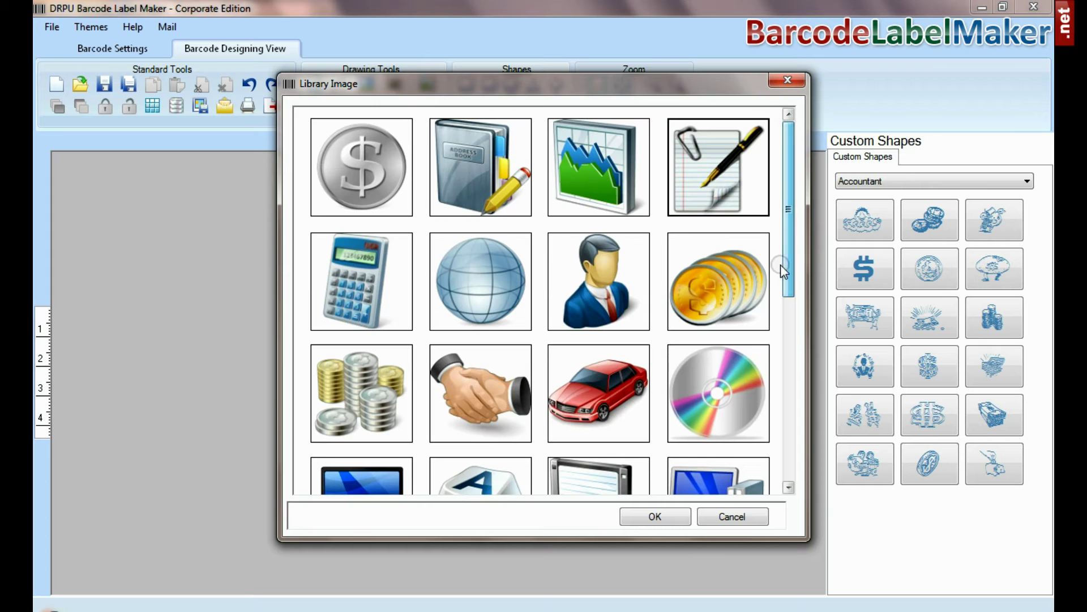
pyautogui.click(736, 516)
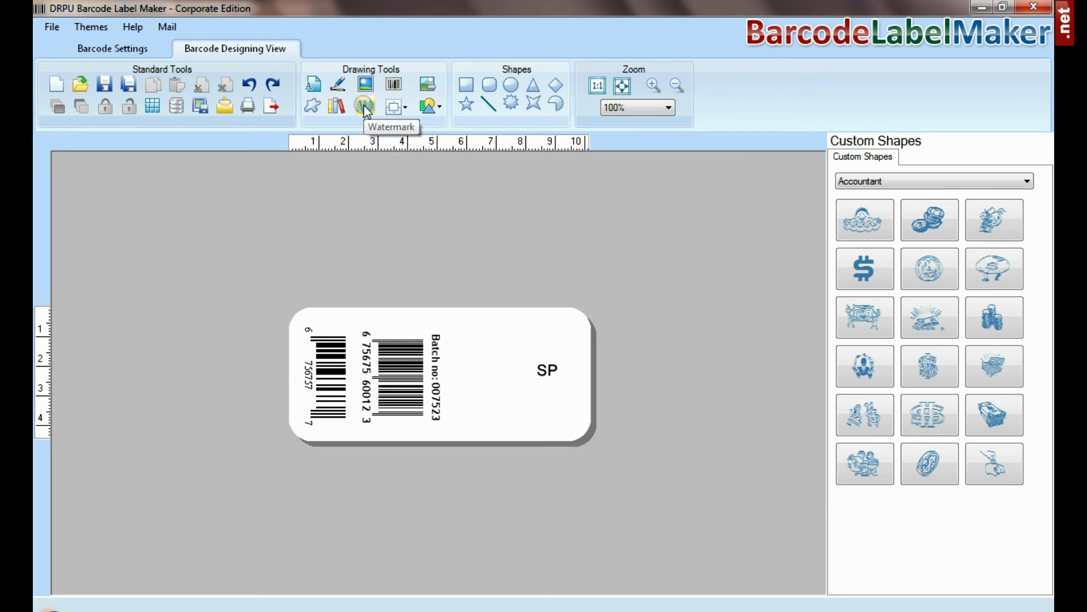
# - Choose left alignment and leave the card shape unchanged
pyautogui.click(396, 106)
pyautogui.click(410, 126)
pyautogui.click(429, 107)
pyautogui.click(429, 107)
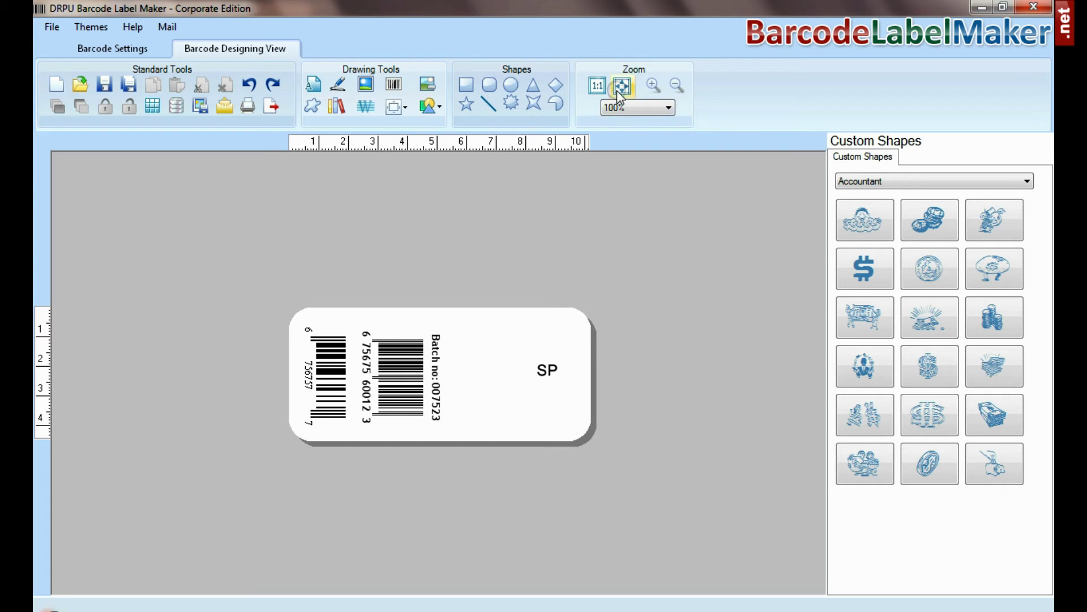
pyautogui.click(175, 106)
pyautogui.write('Barcode')
pyautogui.click(422, 485)
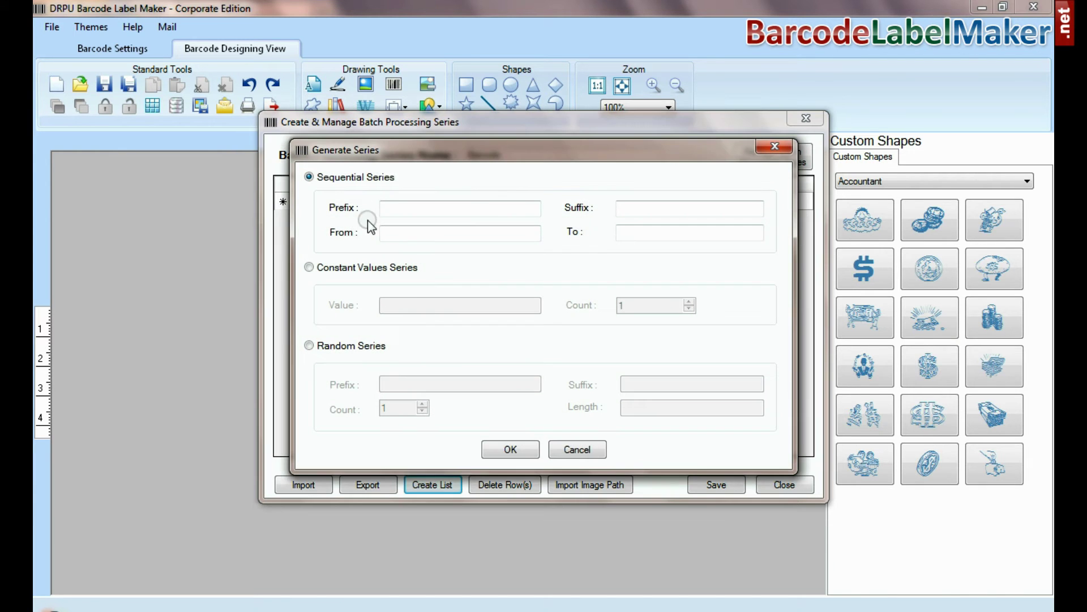
pyautogui.click(390, 209)
pyautogui.write('ABC')
pyautogui.click(629, 214)
pyautogui.write('ZZ')
pyautogui.click(449, 230)
pyautogui.write('1')
pyautogui.click(636, 234)
pyautogui.write('12')
pyautogui.click(521, 453)
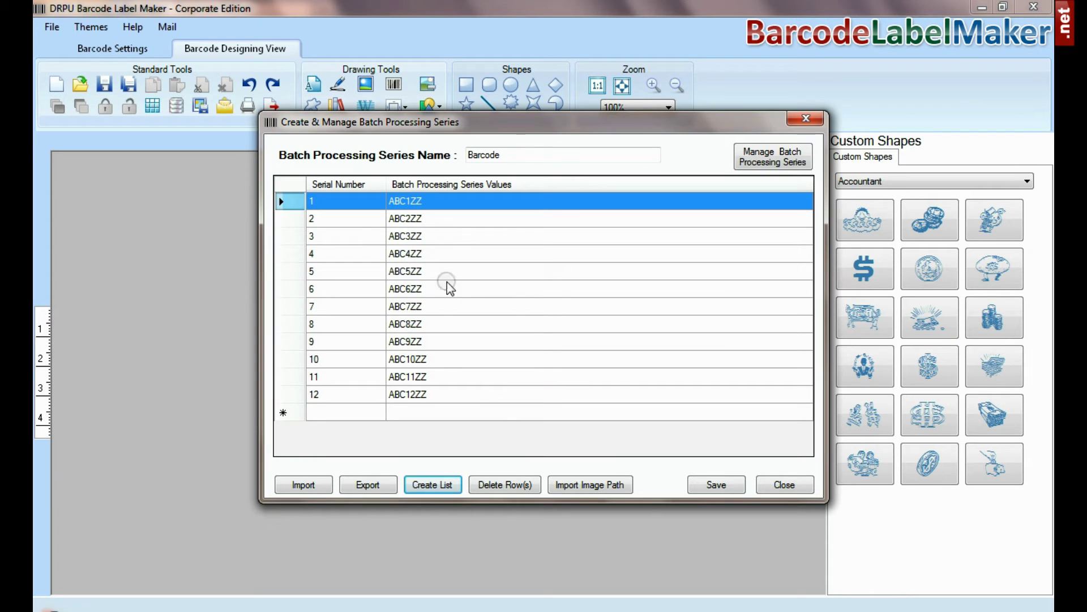
pyautogui.click(774, 486)
pyautogui.click(177, 107)
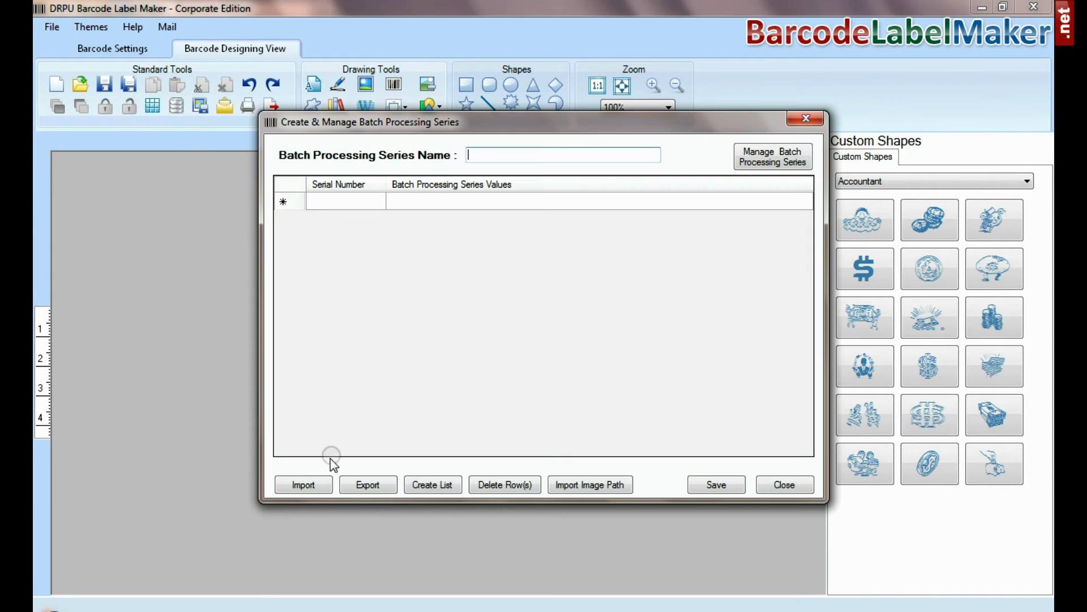
pyautogui.click(308, 486)
pyautogui.click(445, 245)
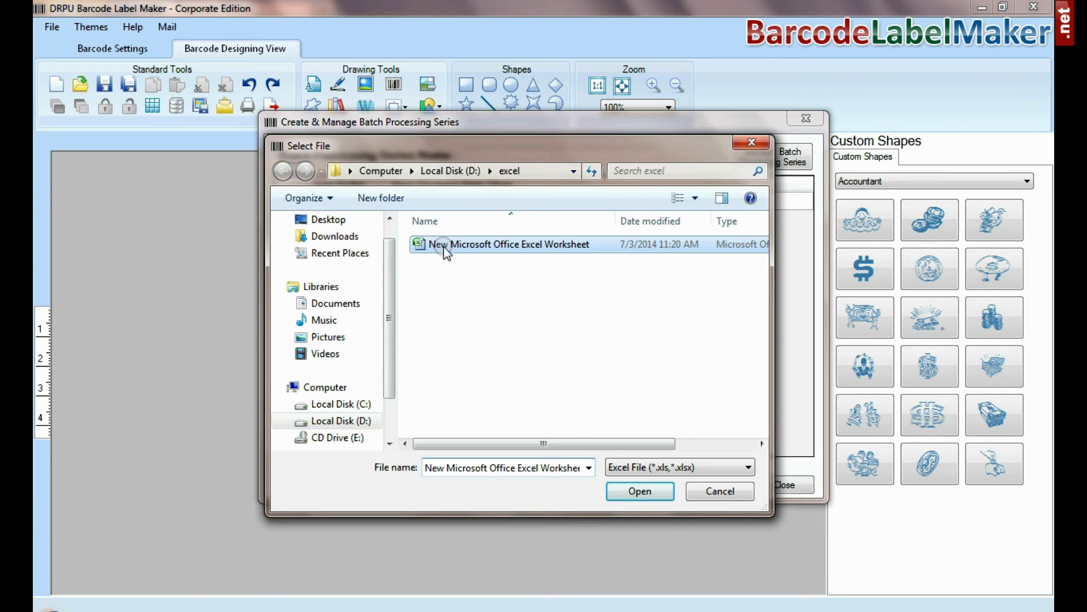
pyautogui.click(624, 462)
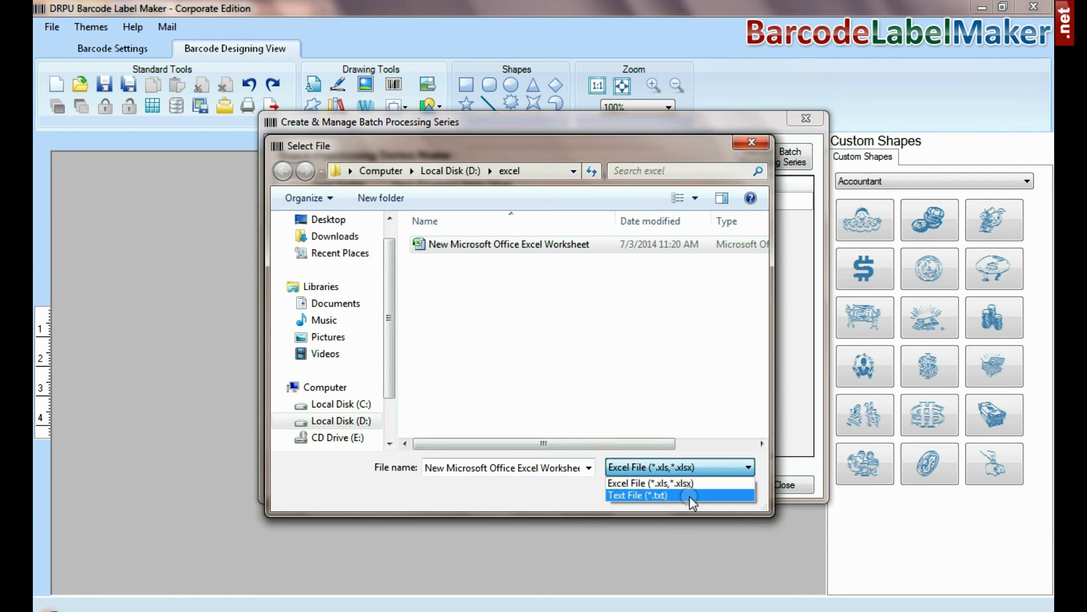
pyautogui.click(671, 481)
pyautogui.click(654, 489)
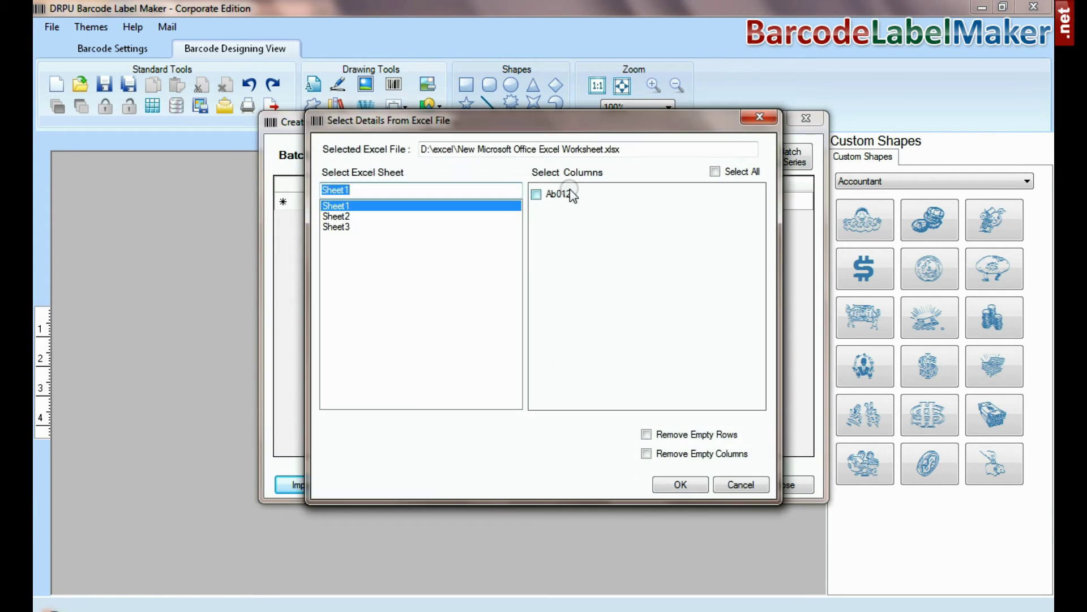
pyautogui.click(566, 195)
pyautogui.click(680, 484)
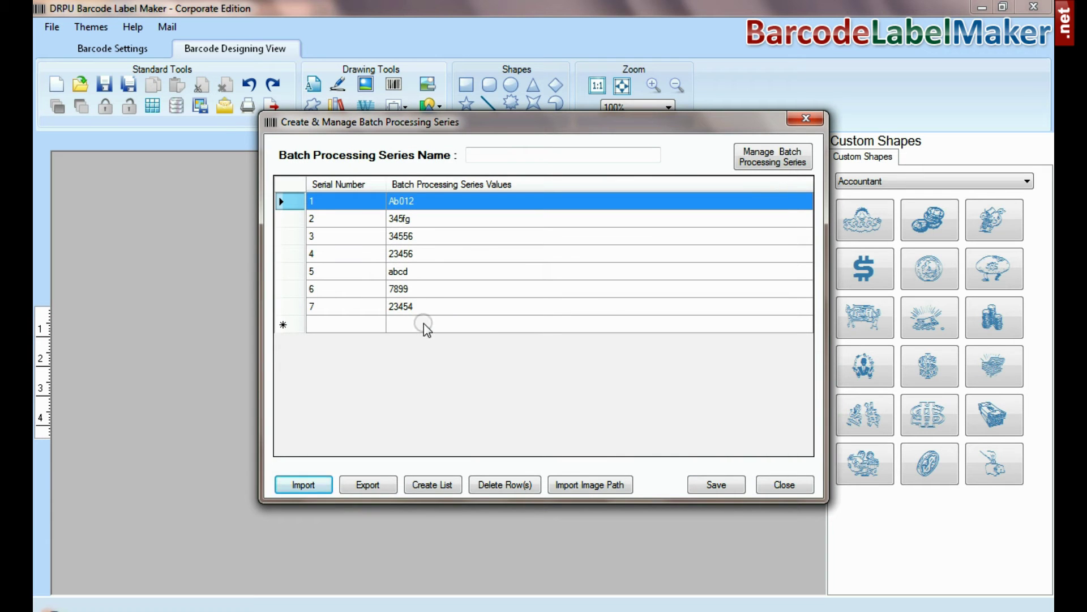
pyautogui.click(371, 485)
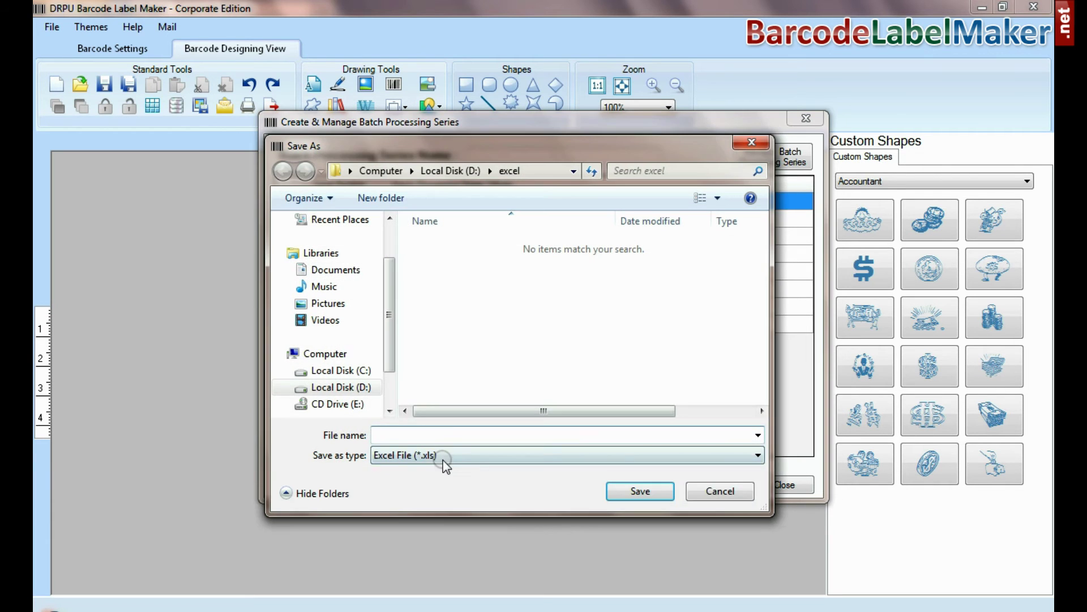
pyautogui.click(441, 457)
pyautogui.click(459, 459)
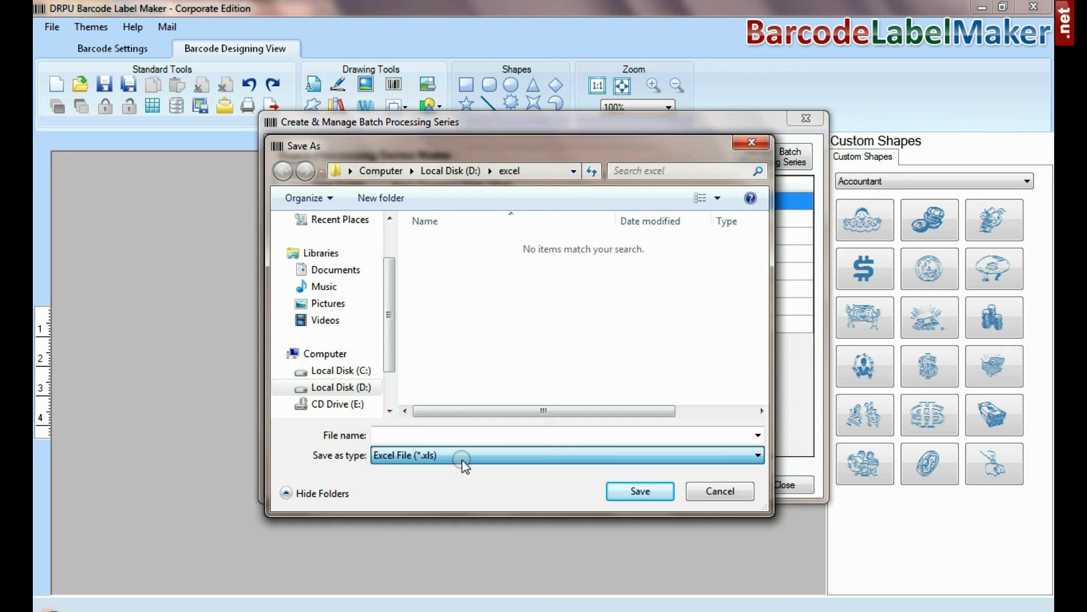
pyautogui.click(727, 496)
pyautogui.click(713, 479)
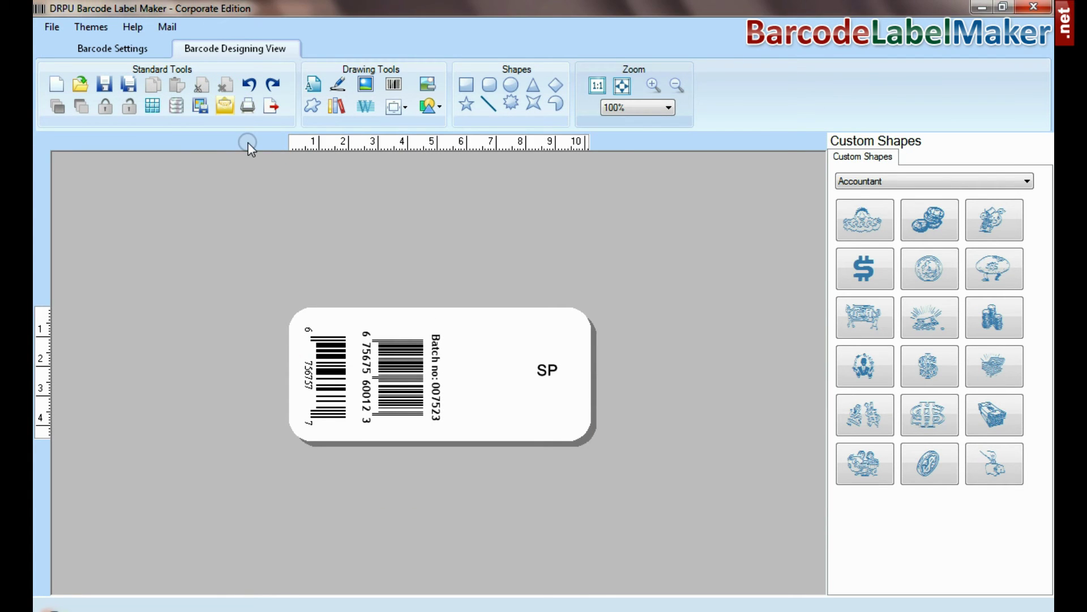
# - Open the Print dialog for the 3.94 × 1.74 in tag label
pyautogui.click(224, 106)
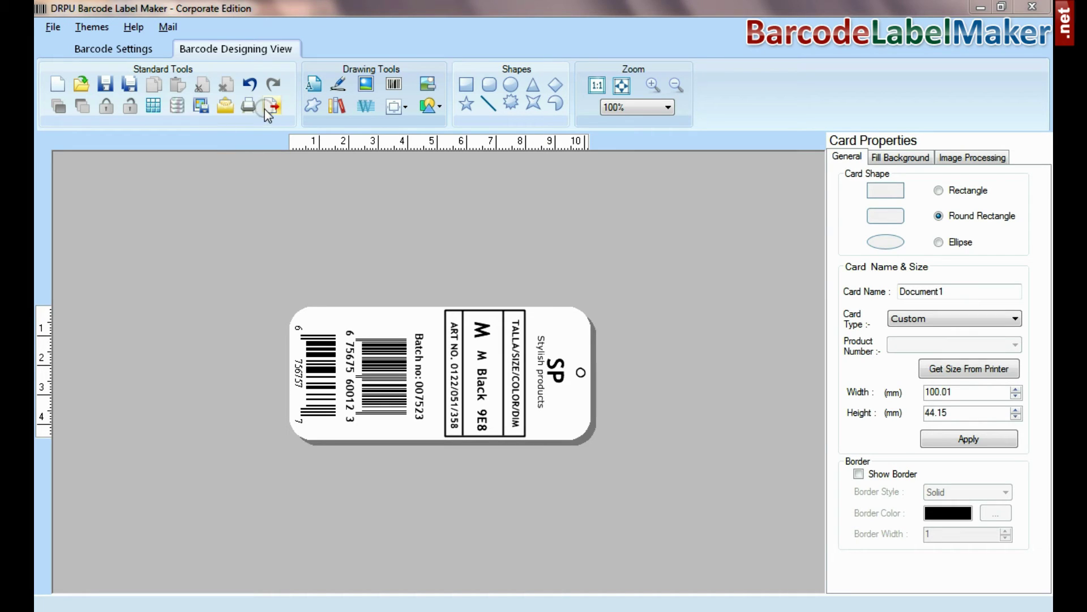
pyautogui.click(247, 106)
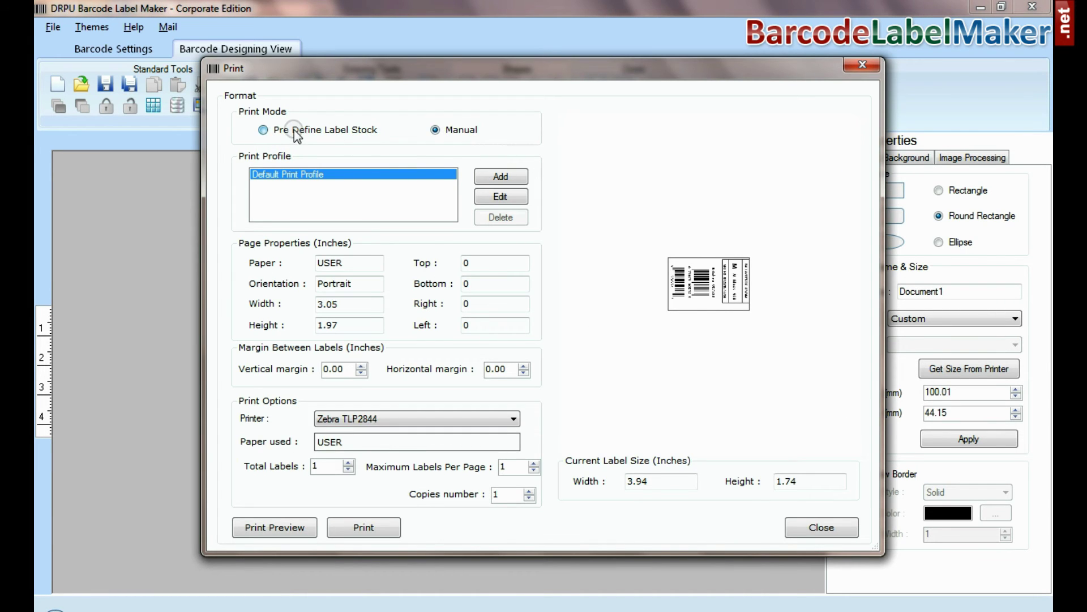
# - Switch to predefined label stock and try Avery A4 product C2359
pyautogui.click(335, 131)
pyautogui.click(389, 175)
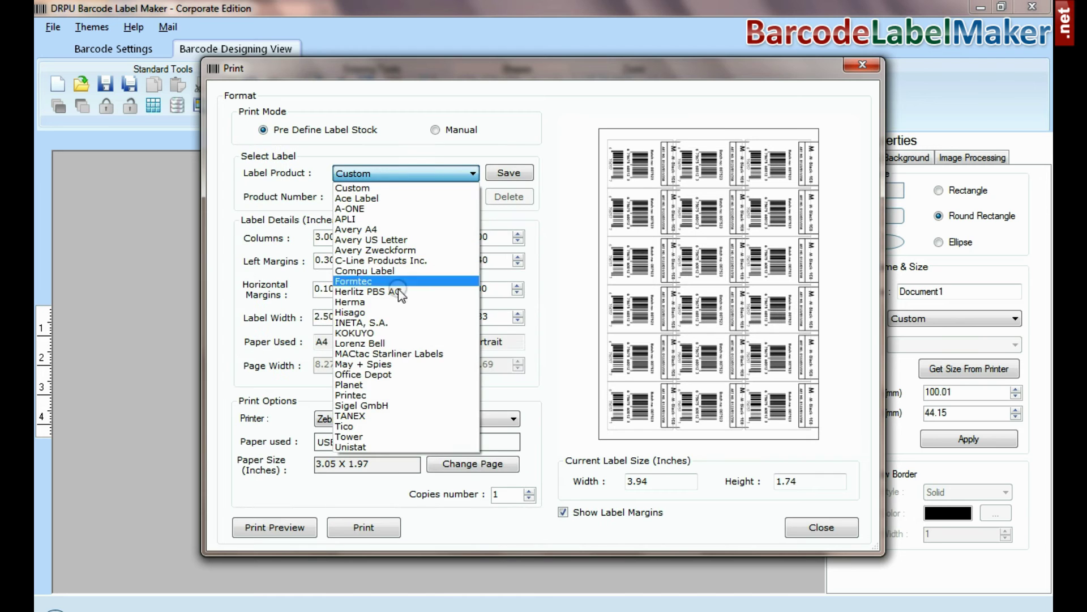
pyautogui.click(368, 230)
pyautogui.click(389, 195)
pyautogui.moveTo(472, 229); pyautogui.dragTo(471, 275)
pyautogui.click(417, 273)
# - Try Formtec 3100, then select Hisago stock and browse its product numbers
pyautogui.click(389, 174)
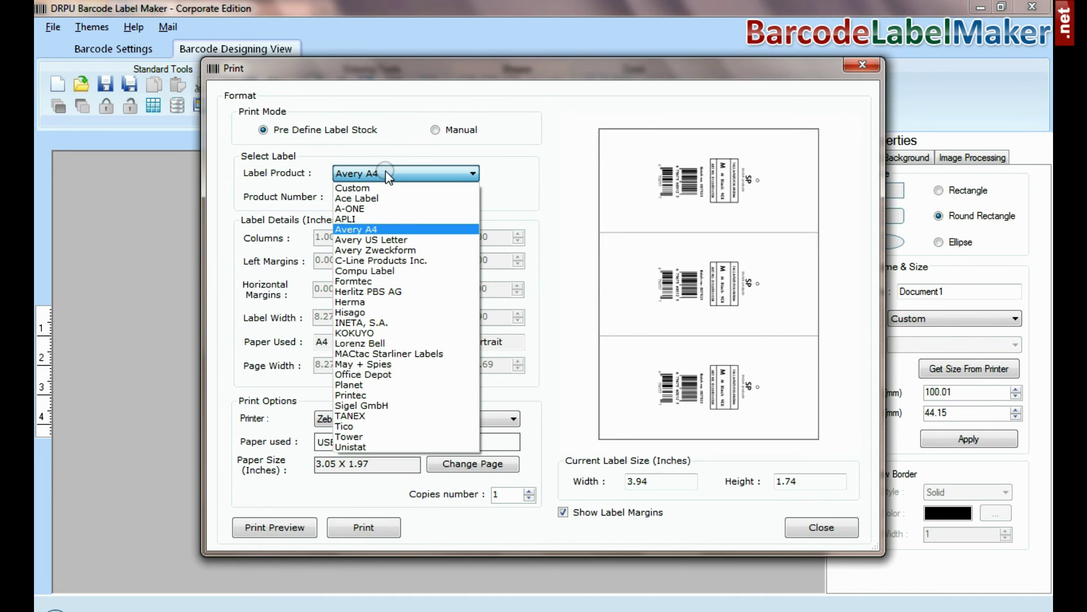
pyautogui.click(394, 282)
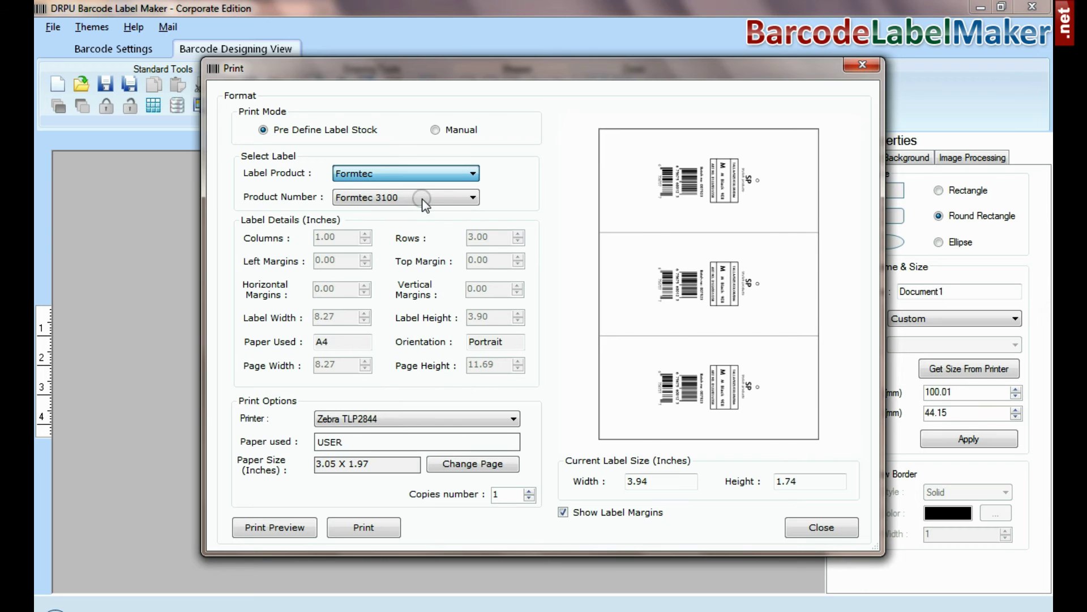
pyautogui.click(423, 199)
pyautogui.moveTo(467, 223); pyautogui.dragTo(444, 196)
pyautogui.click(433, 203)
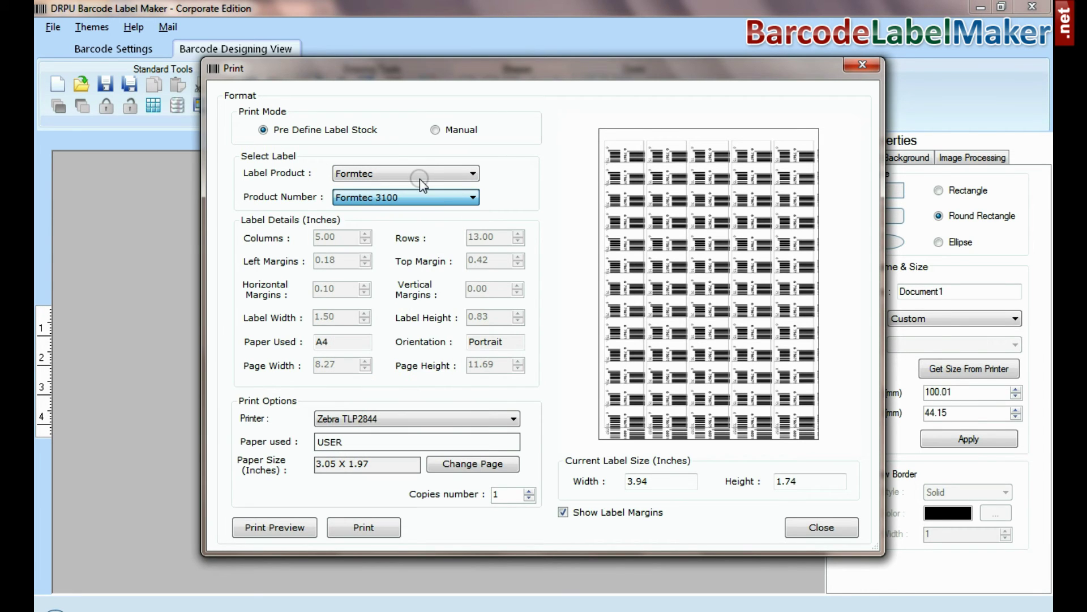
pyautogui.click(419, 179)
pyautogui.click(408, 312)
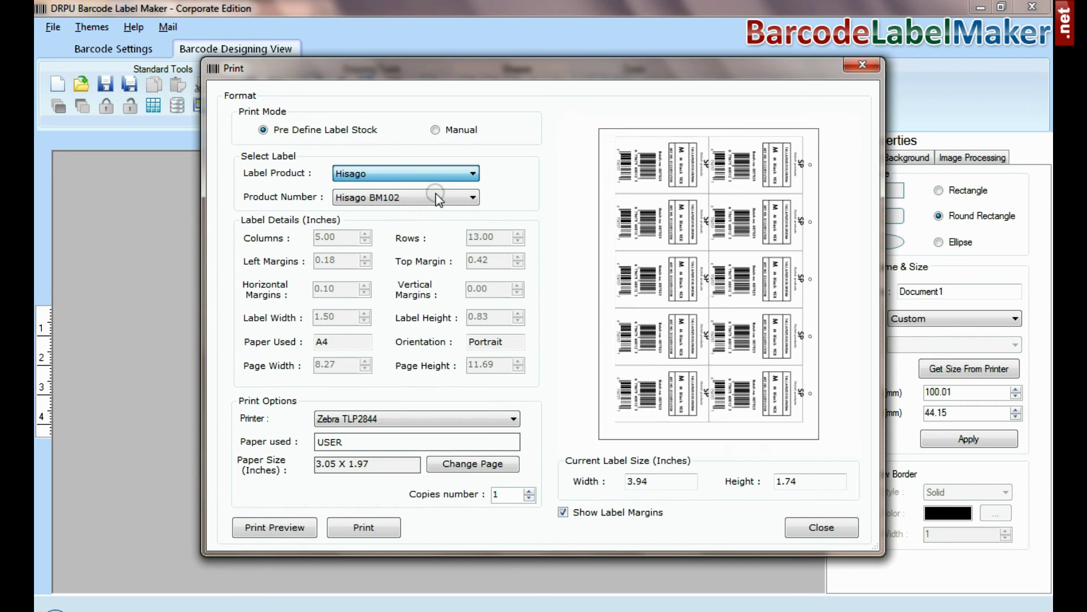
pyautogui.click(435, 197)
pyautogui.moveTo(472, 250); pyautogui.dragTo(470, 218)
# - Keep Hisago BM102, then switch to Manual mode with the HP LaserJet CP 1025 printer
pyautogui.click(430, 195)
pyautogui.click(435, 129)
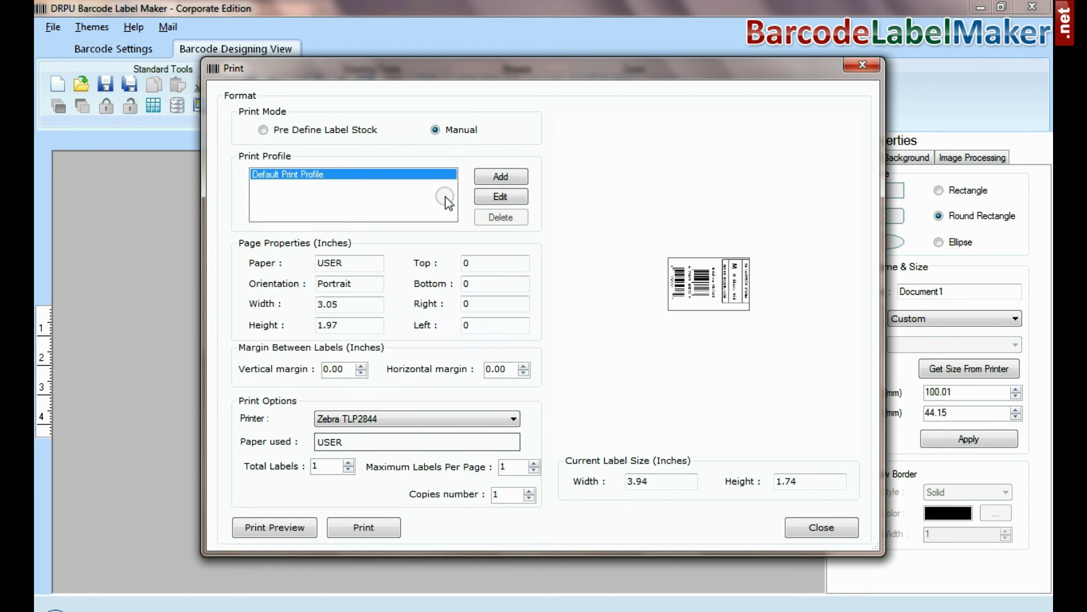
pyautogui.click(439, 421)
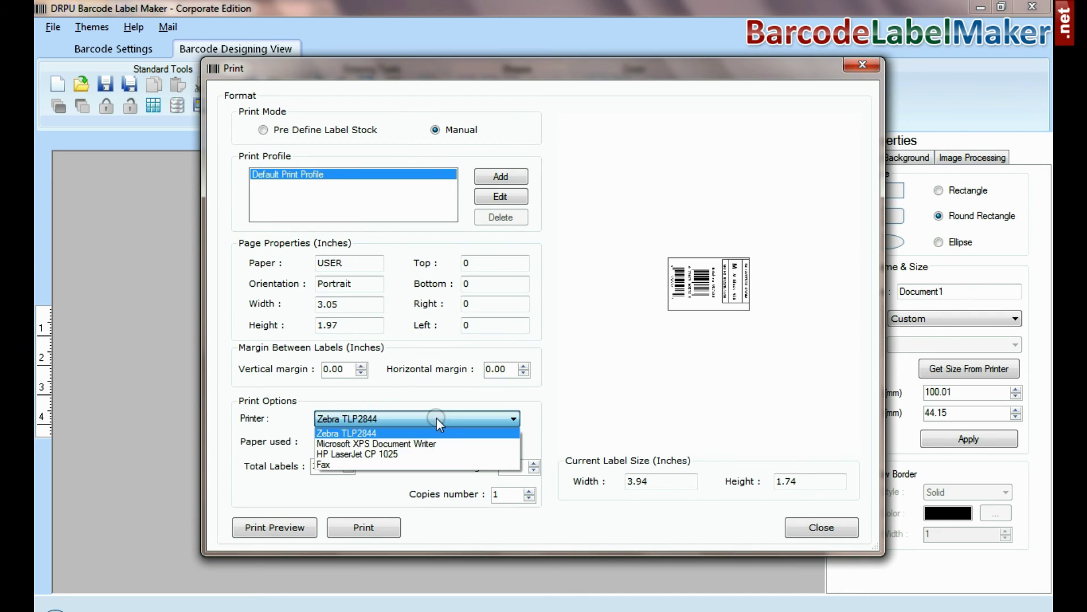
pyautogui.click(413, 453)
# - Lay out 12 labels per sheet with 0.10 in vertical and 0.30 in horizontal gaps
pyautogui.click(337, 469)
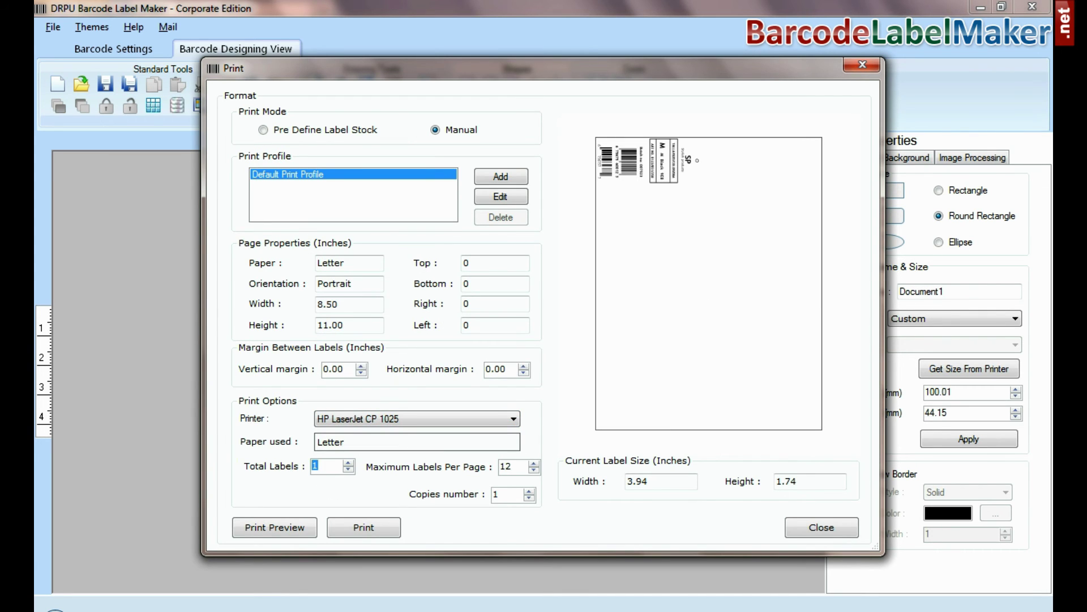
pyautogui.click(360, 365)
pyautogui.click(524, 373)
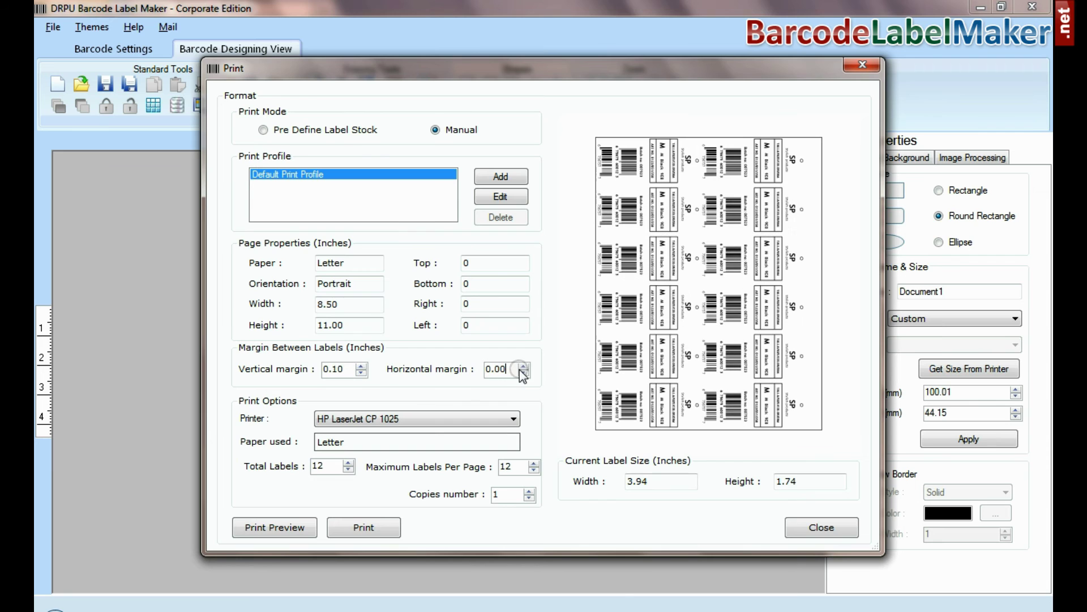
pyautogui.click(523, 366)
pyautogui.click(524, 366)
pyautogui.click(524, 366)
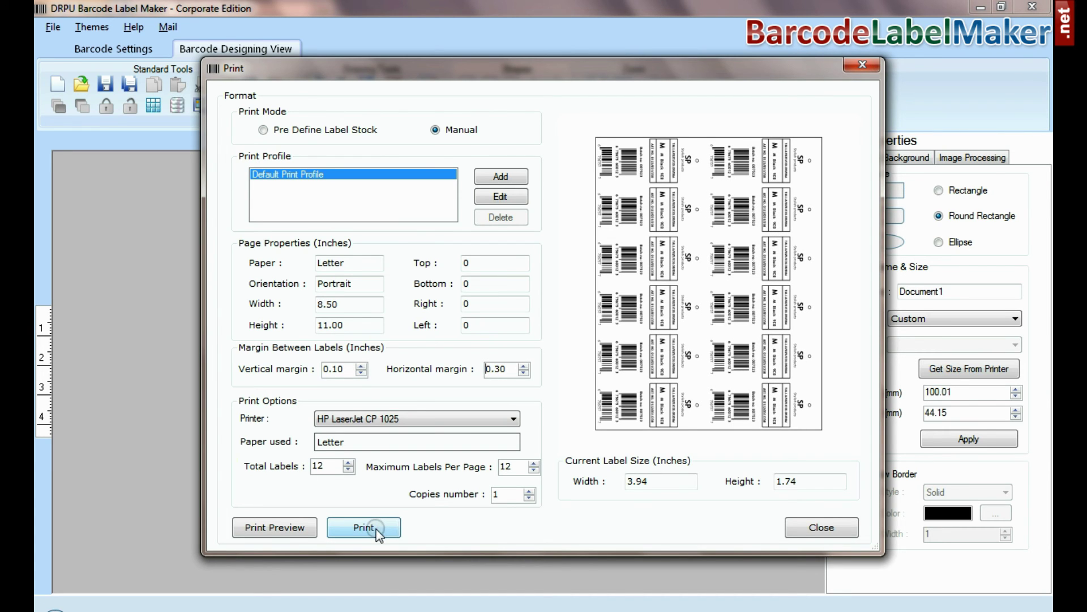